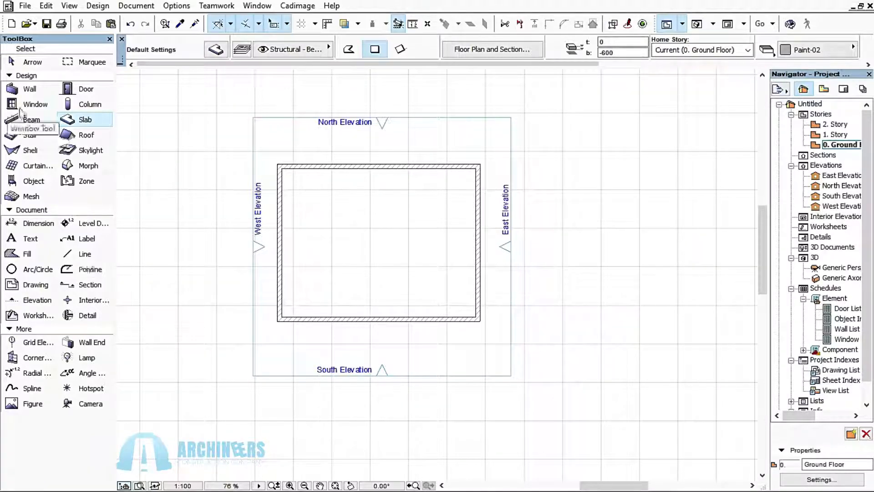
Open the default settings for windows and browse the library's window categories from Bay and Bow Windows 16 to Storefronts 16.
left_click(33, 107)
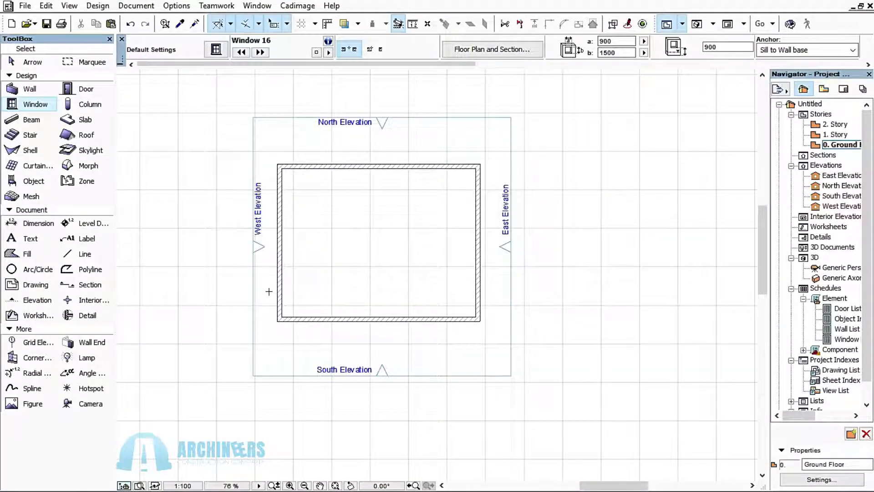
key("ctrl+t")
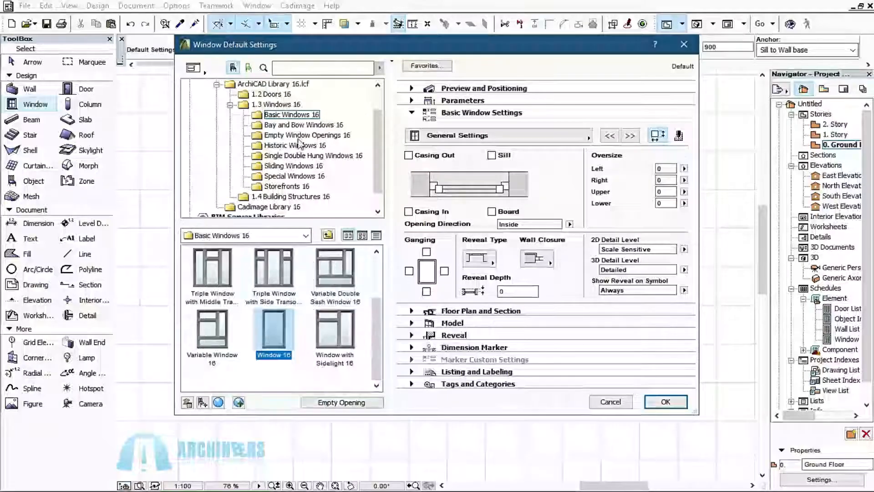
left_click(303, 126)
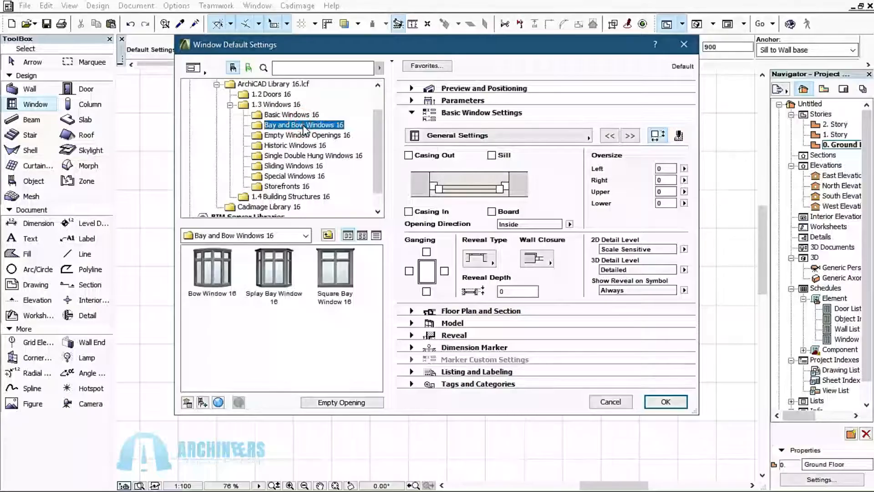
left_click(307, 135)
scroll(286, 307, "down", 3)
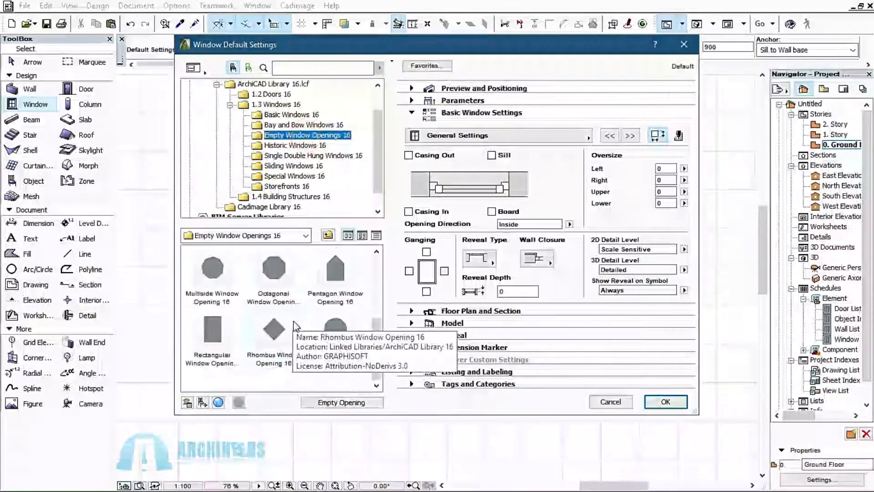
left_click(305, 146)
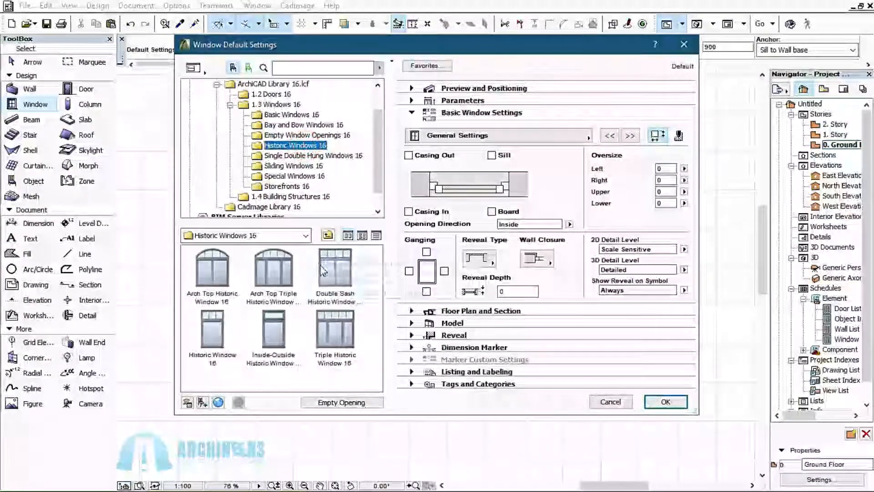
left_click(310, 156)
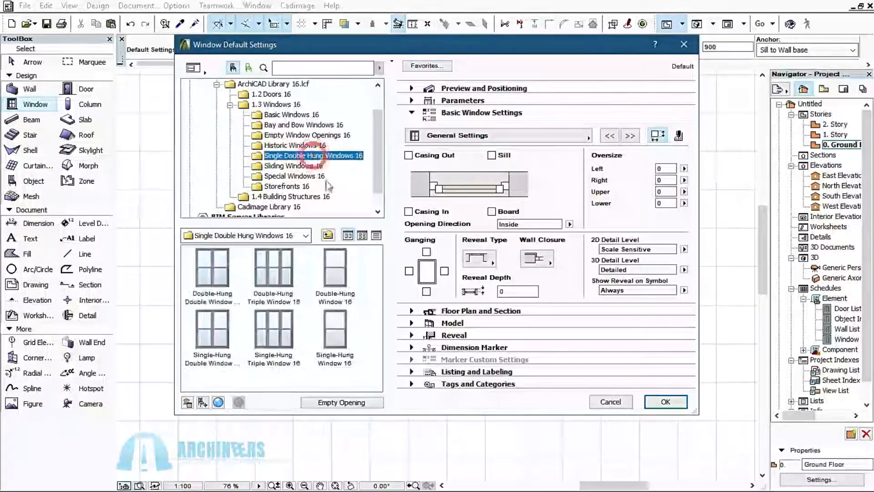
left_click(288, 165)
left_click(281, 176)
mouse_move(375, 265)
left_mouse_down()
mouse_move(377, 336)
mouse_move(369, 262)
left_mouse_up()
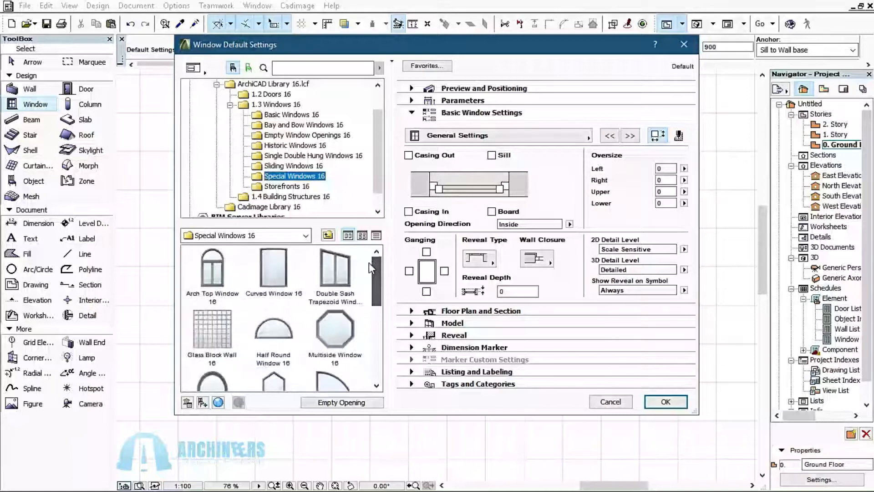
left_click(286, 186)
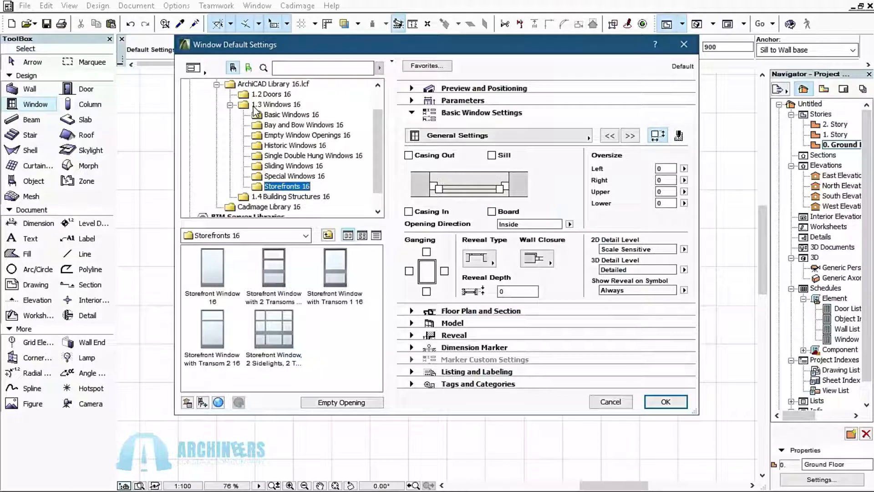
Choose Window 16 from Basic Windows 16 and set its width to 1000, height to 1800 and sill value to 600.
left_click(283, 115)
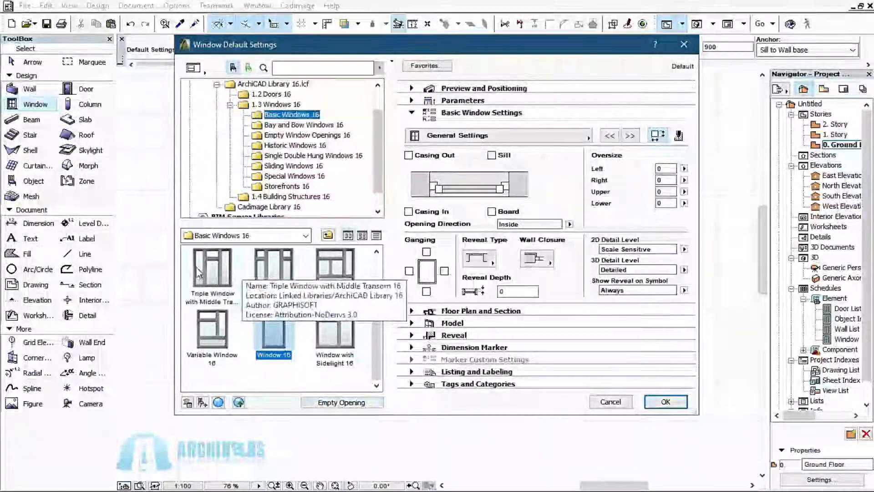
left_click(272, 326)
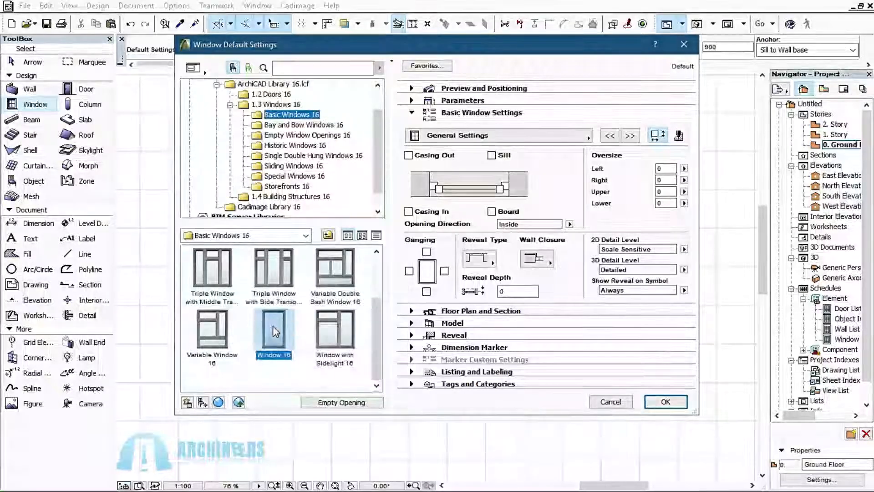
left_click(474, 88)
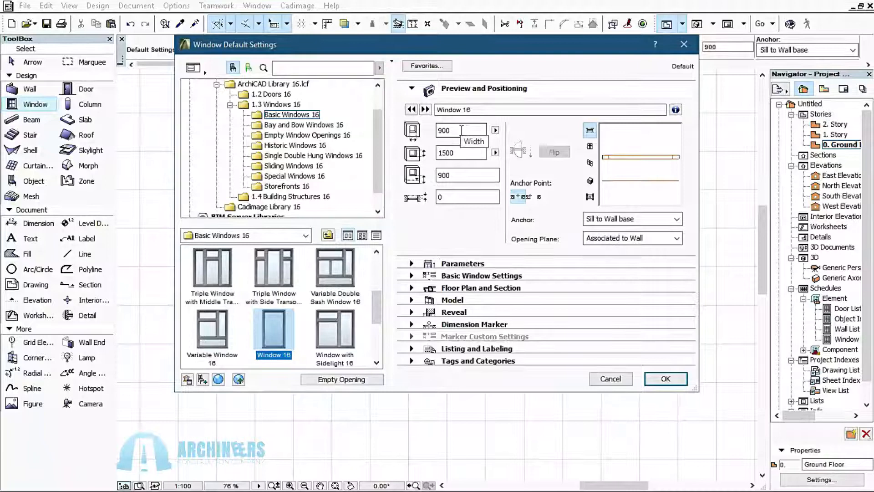
left_click(411, 131)
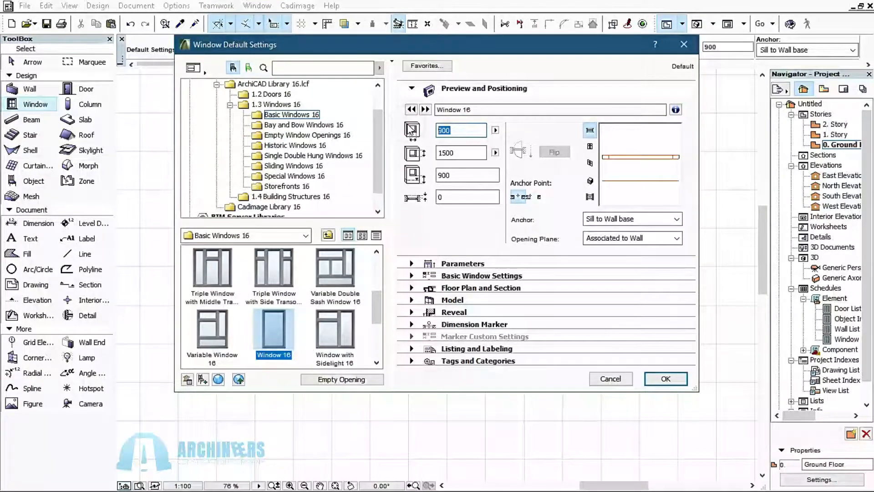
type("1000")
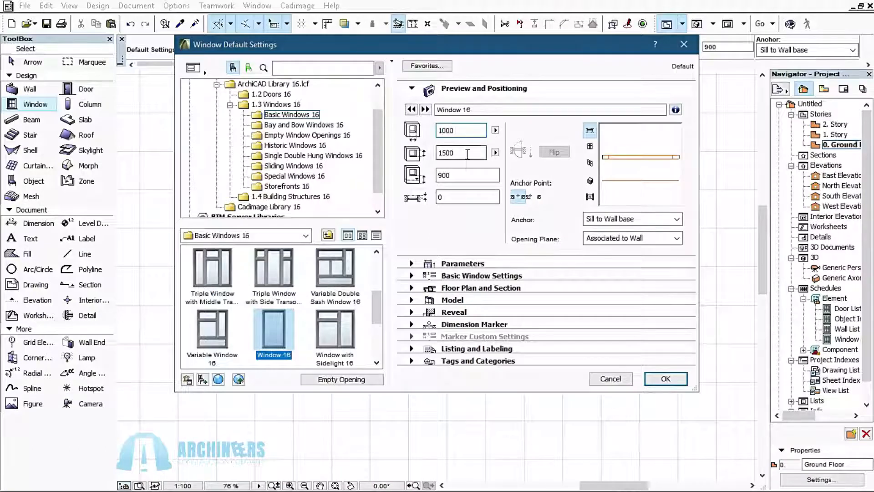
left_click(465, 153)
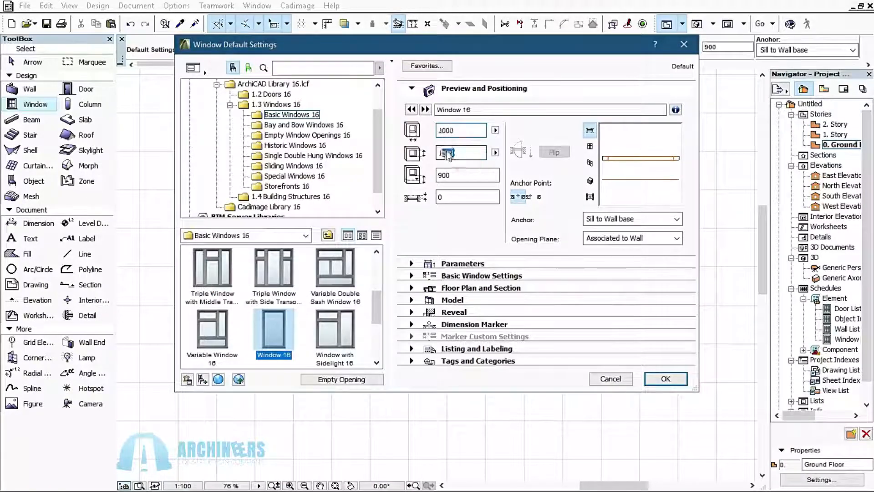
left_click_drag(441, 153, 459, 153)
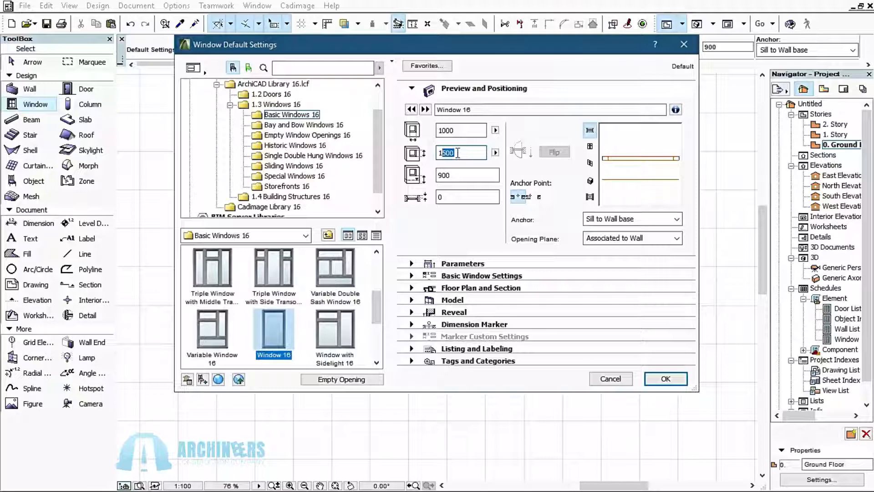
type("800")
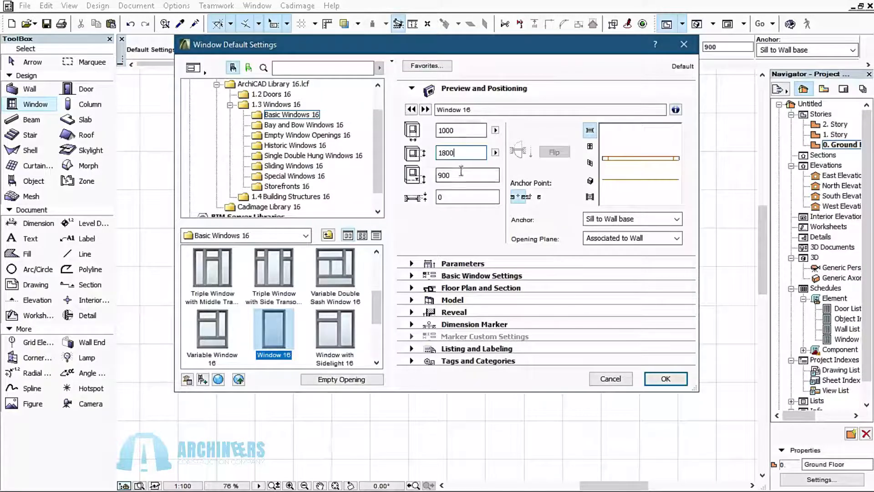
left_click_drag(454, 177, 413, 174)
type("600")
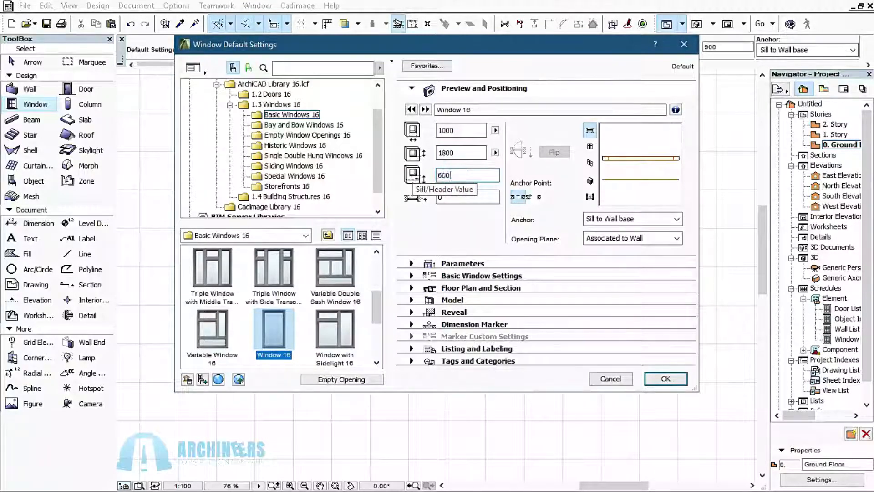
Preview the window in elevation and 3D, and enable Casing Out in its general settings.
left_click(590, 146)
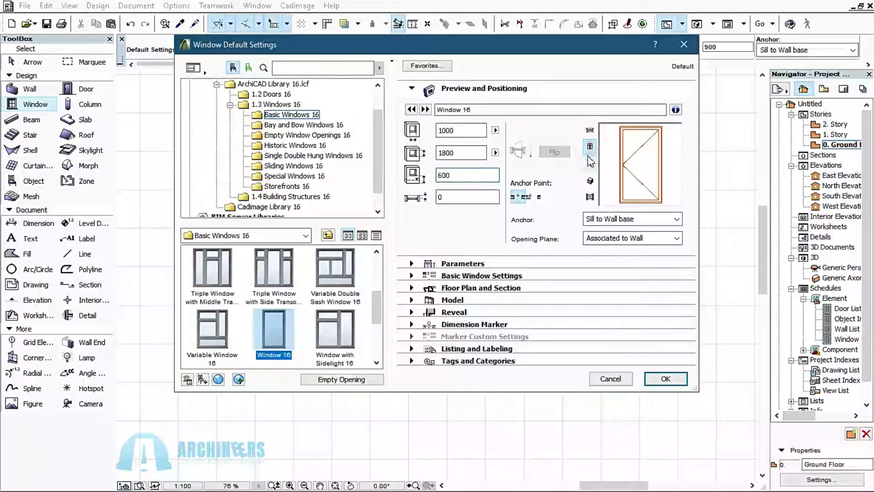
left_click(589, 163)
left_click(590, 180)
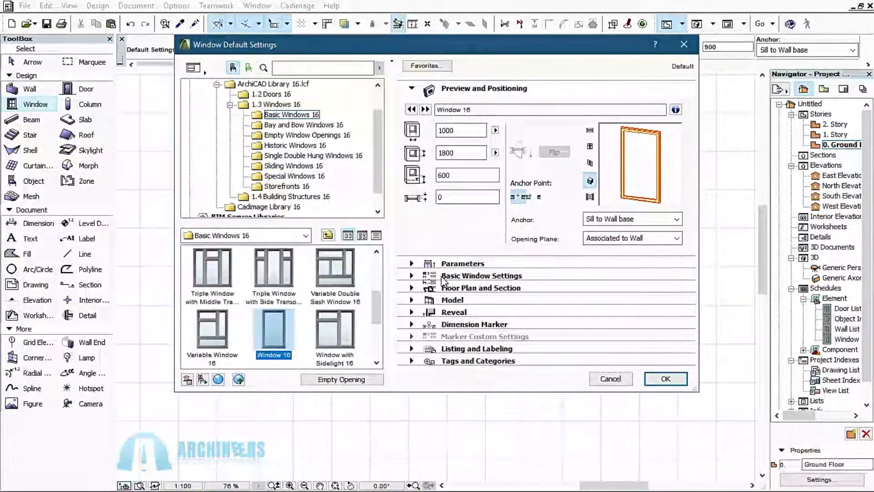
left_click(455, 276)
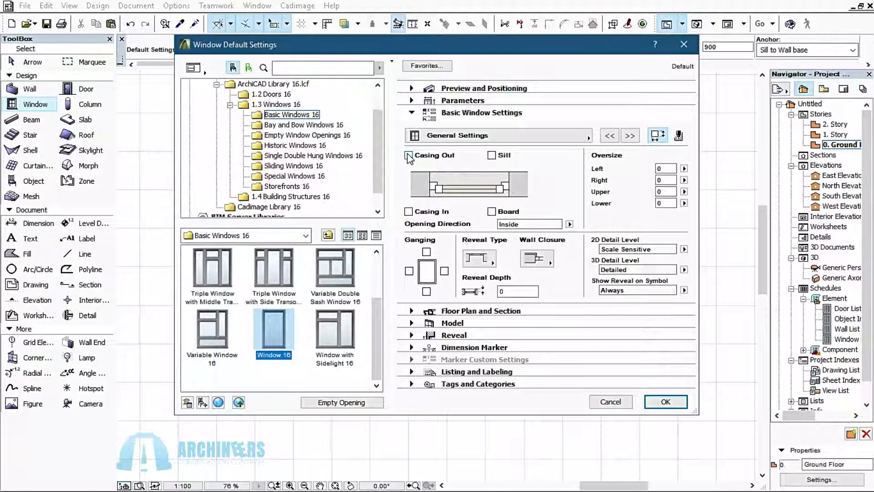
left_click(409, 155)
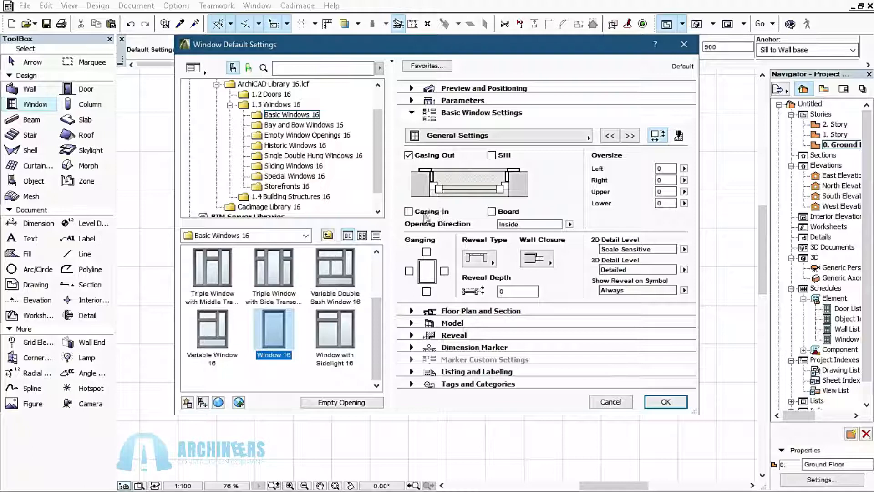
Try adding an upper and a lower transom to the window shape.
left_click(630, 136)
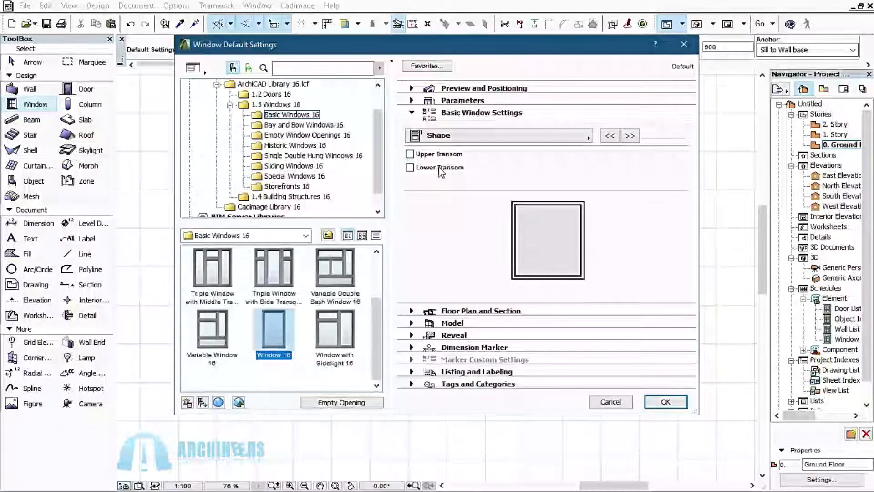
left_click(411, 154)
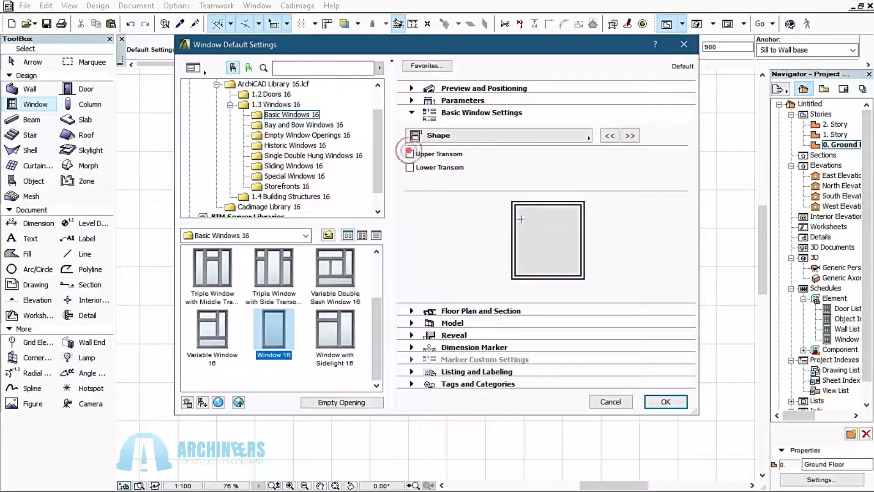
left_click(410, 168)
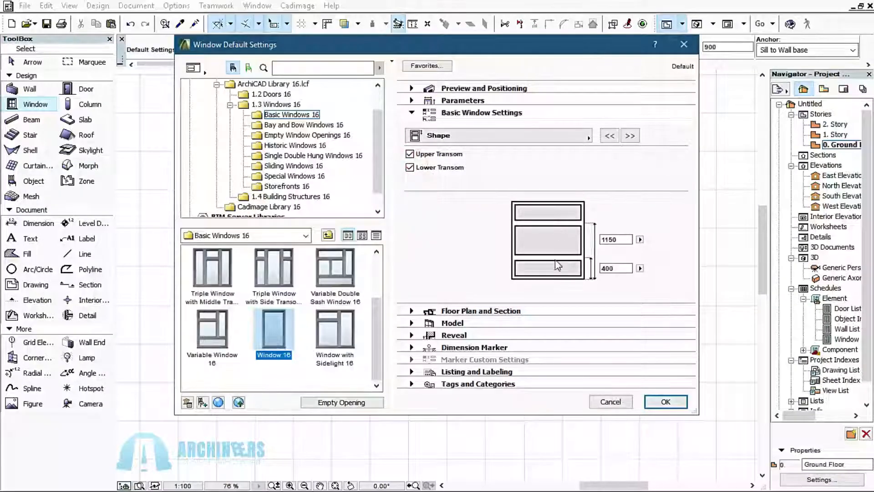
left_click(411, 168)
left_click(410, 155)
Turn on Uniform Frame Width for the window's frame and sash, and view the frame widths.
left_click(630, 135)
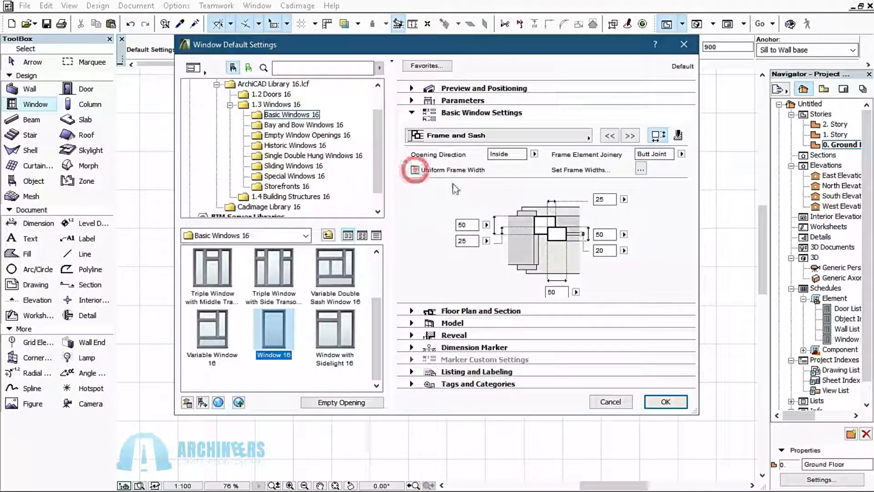
left_click(415, 170)
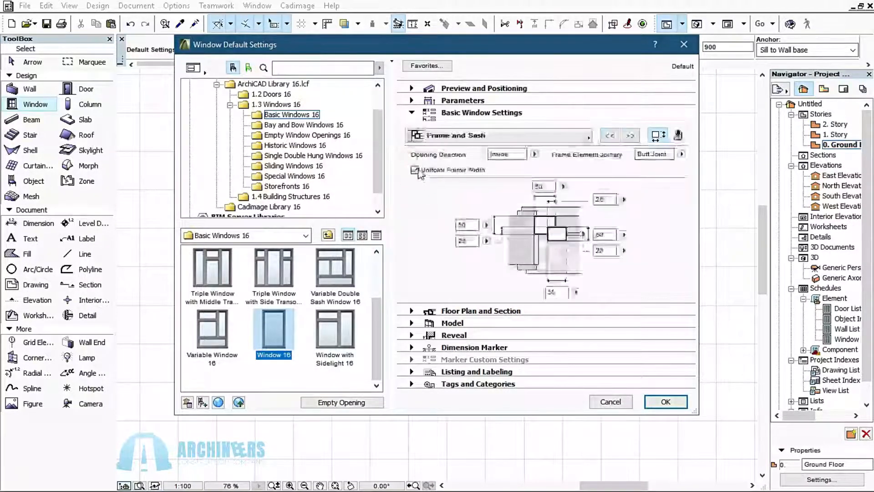
left_click(630, 136)
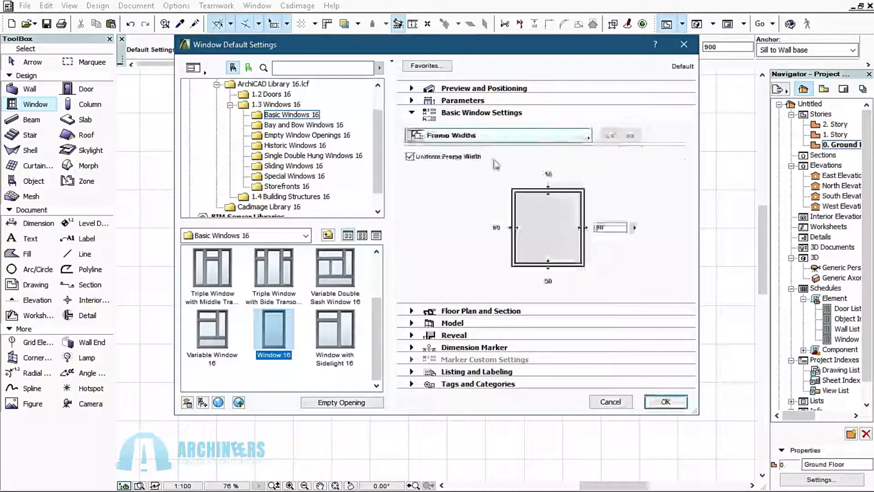
Review the available main sash types and the window's opening type and angle settings.
left_click(632, 136)
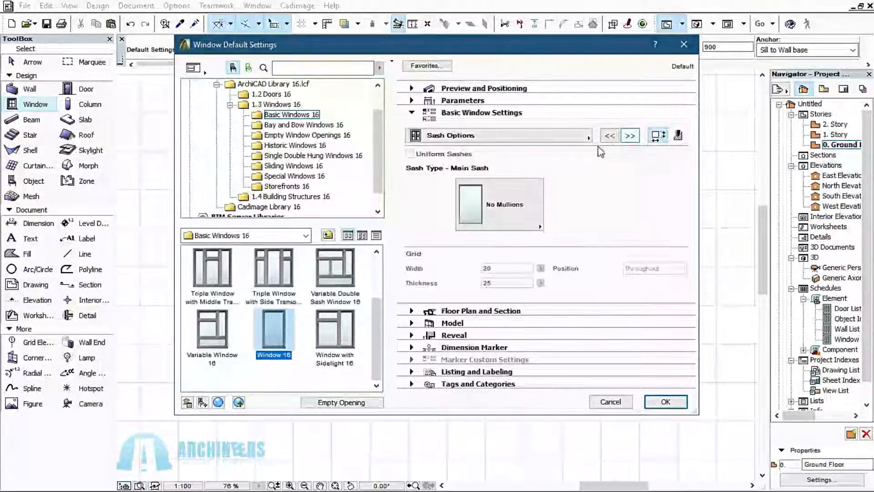
left_click(480, 207)
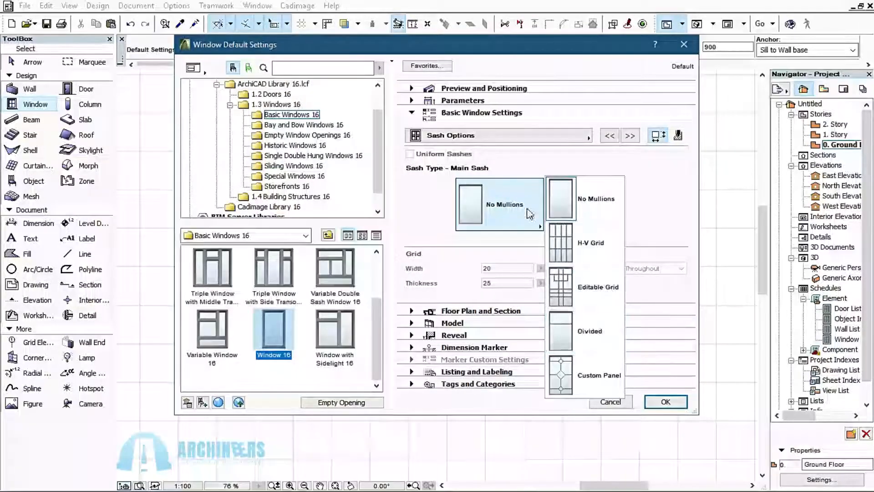
left_click(490, 210)
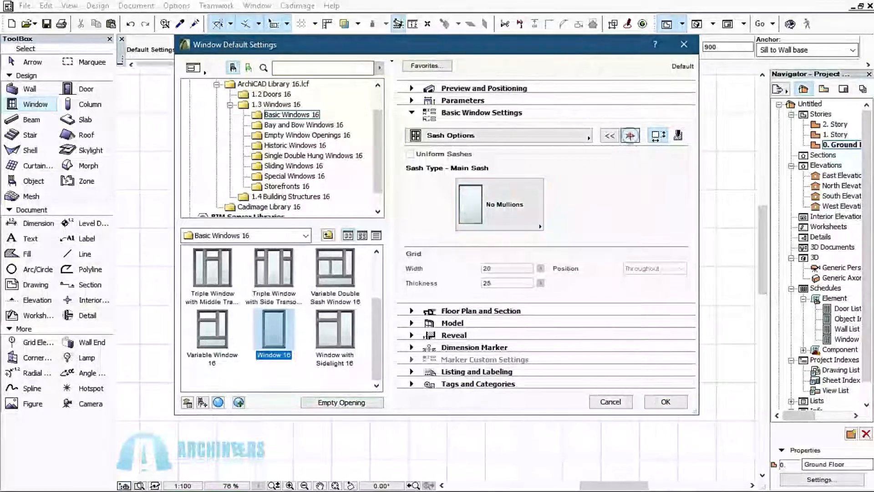
left_click(630, 135)
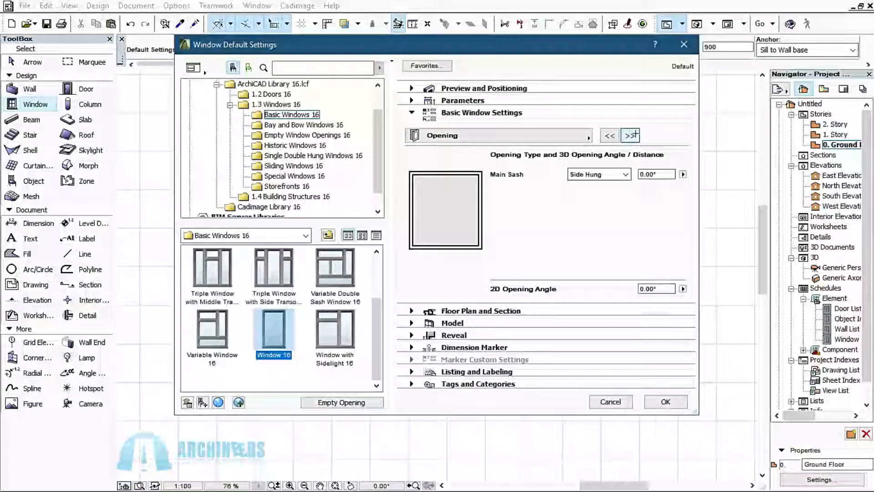
Override the model view options for the opening lines in 3D projections, toggle Opening Line, and proceed to the reveal settings.
left_click(631, 135)
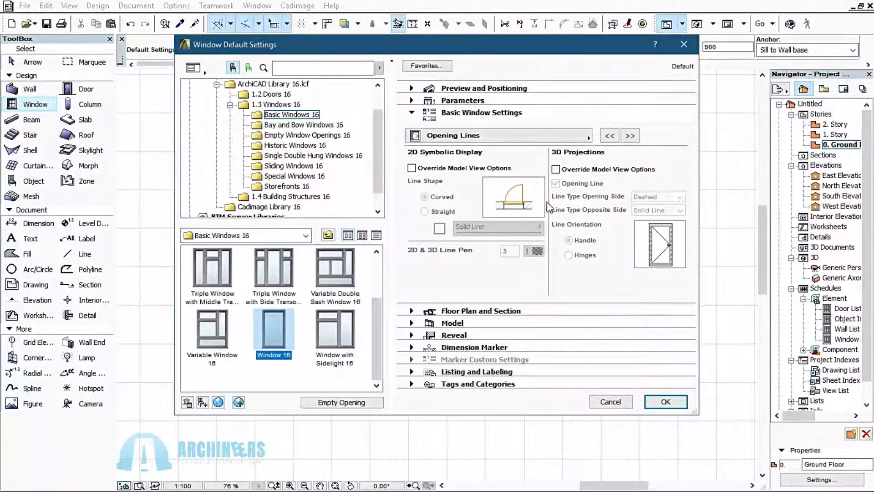
left_click(556, 170)
left_click(556, 183)
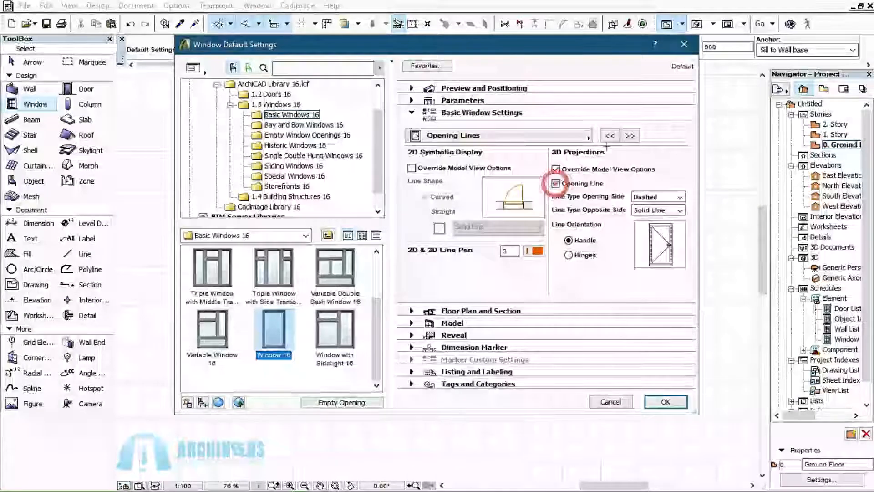
left_click(411, 168)
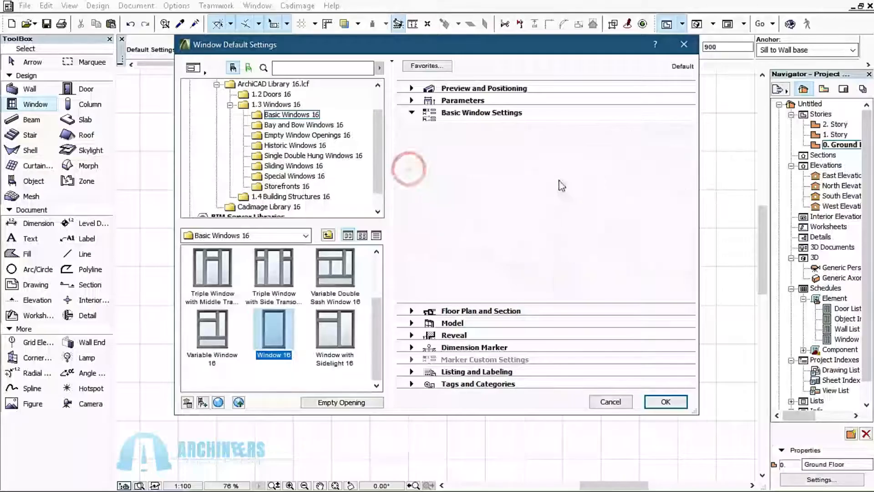
left_click(628, 133)
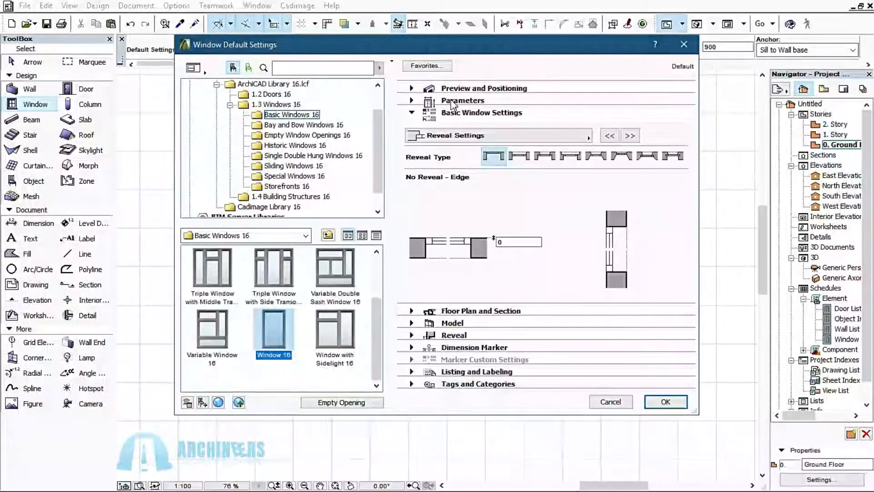
In the window's material parameters, set Glass Material to Glass-Lamp.
left_click(412, 112)
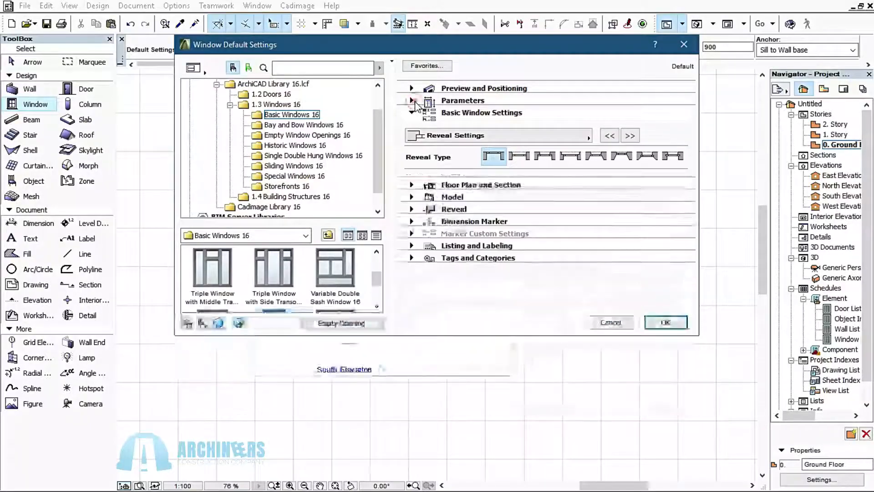
left_click(411, 101)
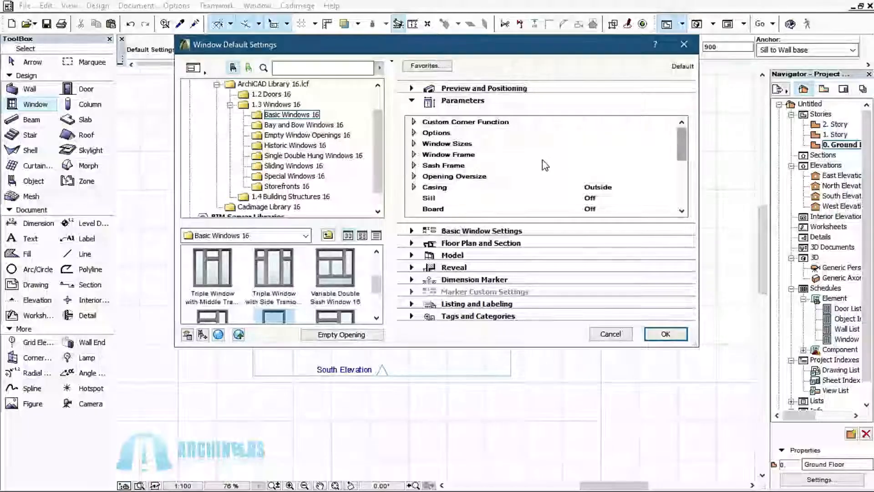
scroll(544, 165, "down", 5)
left_click(414, 198)
scroll(592, 182, "down", 3)
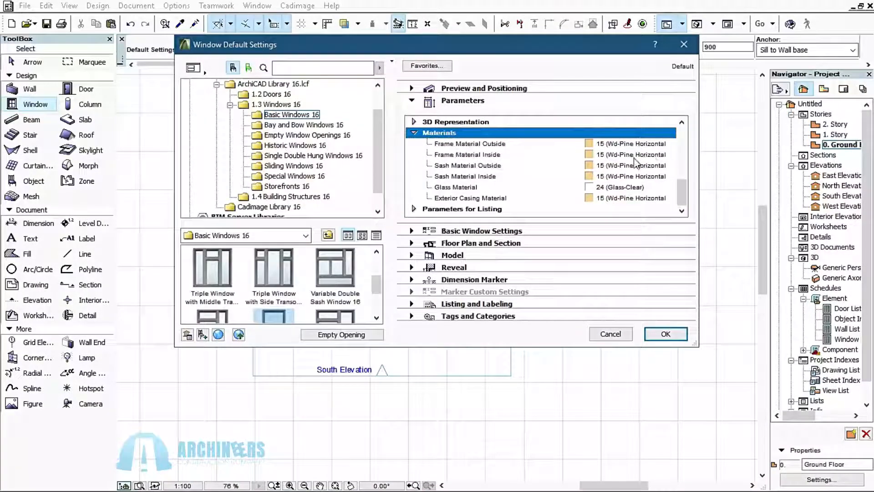
left_click(621, 187)
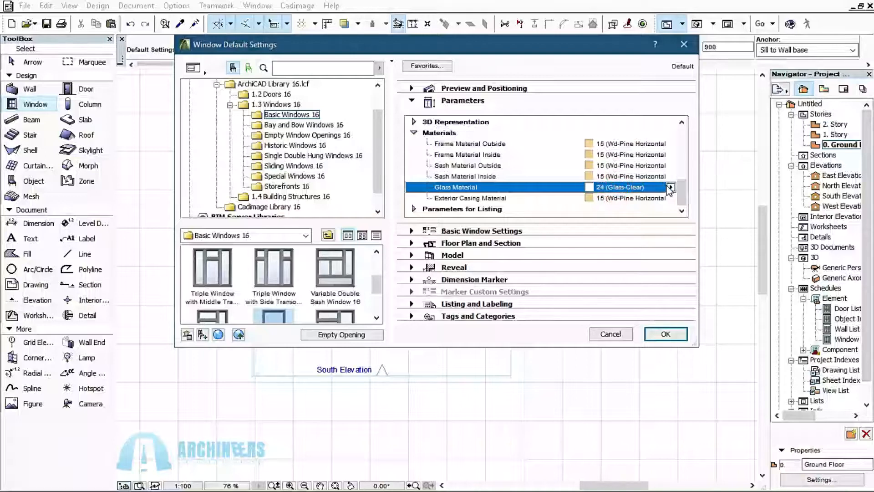
left_click(670, 186)
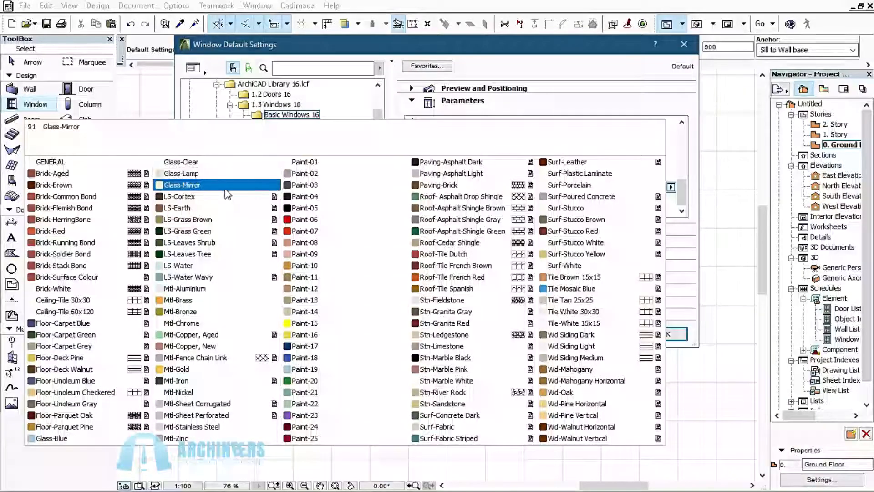
left_click(186, 173)
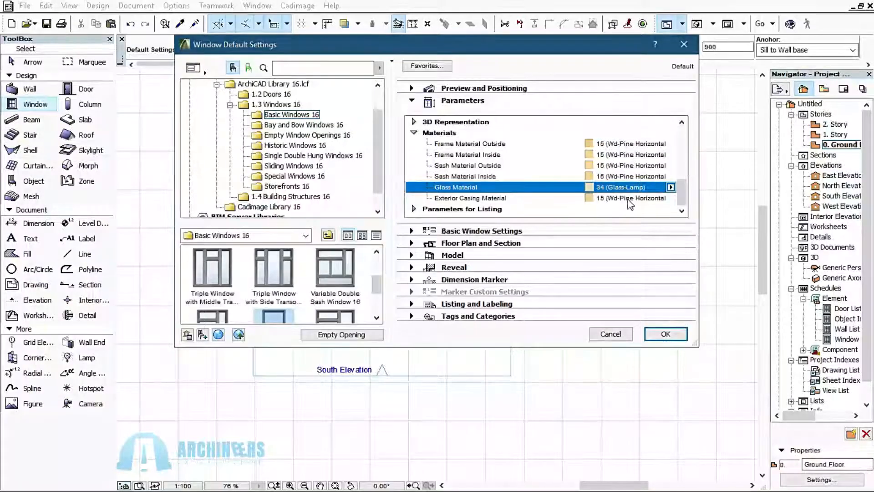
Set the window's Exterior Casing Material to Paint-01 and accept the default window settings.
left_click(629, 199)
left_click(671, 198)
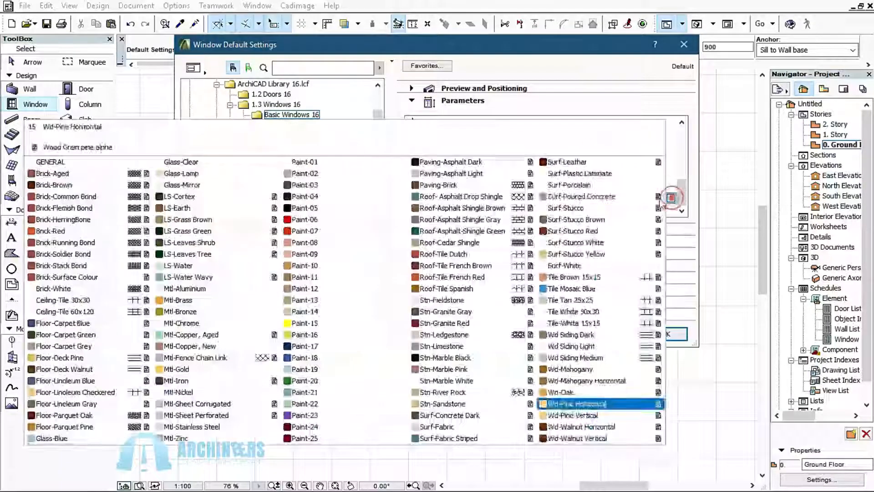
left_click(304, 163)
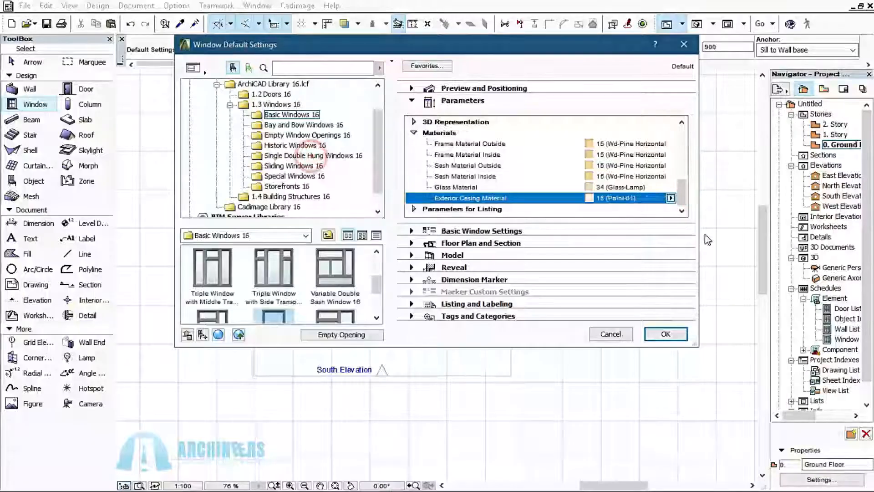
left_click(666, 334)
Place a window in the south wall near its west end, with its outer side facing outside the building.
scroll(319, 348, "up", 3)
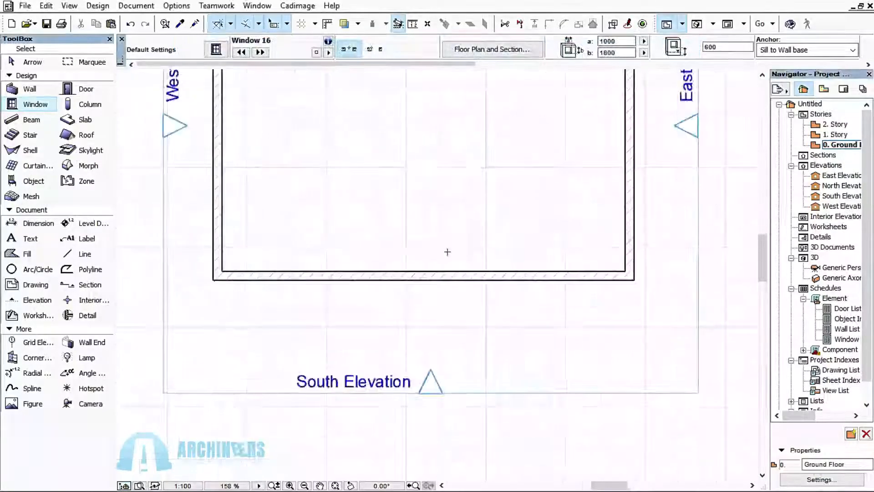
scroll(448, 252, "down", 3)
scroll(317, 262, "up", 5)
scroll(383, 248, "down", 3)
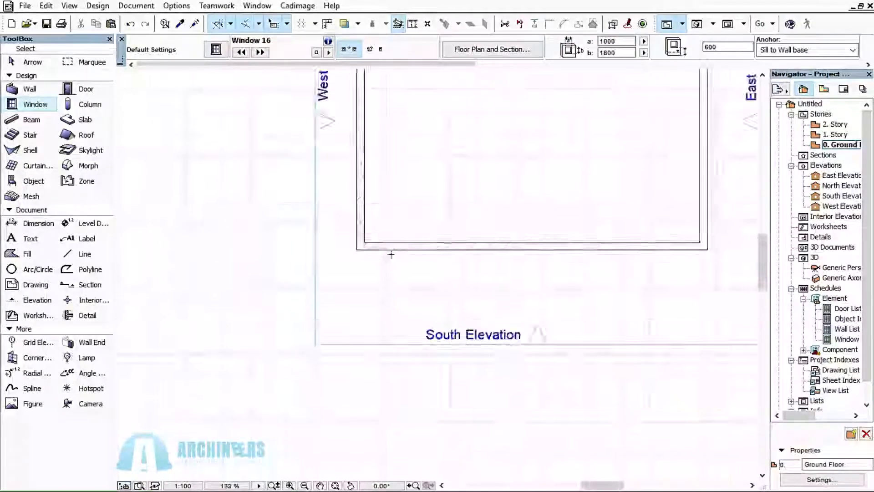
scroll(391, 254, "up", 3)
scroll(391, 237, "down", 3)
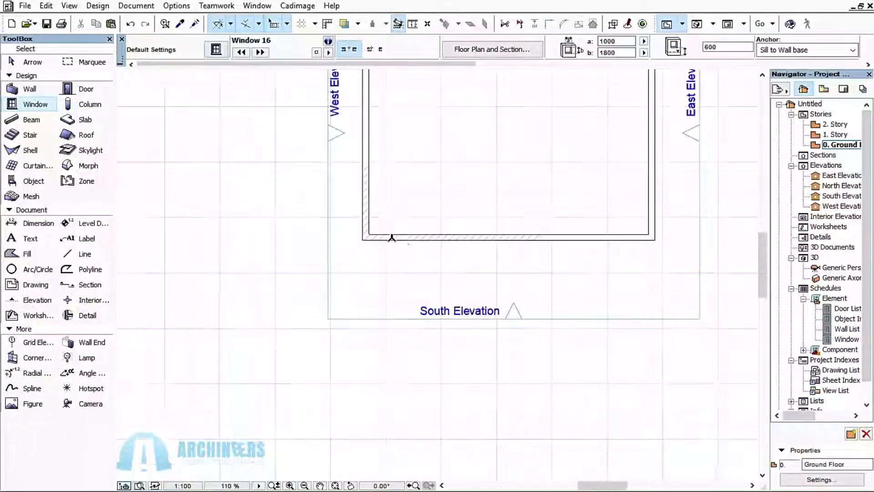
scroll(390, 237, "up", 3)
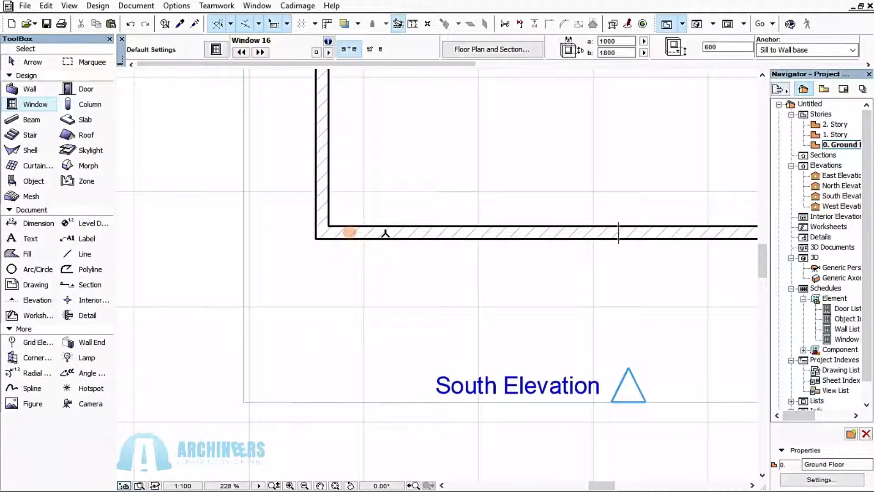
scroll(385, 233, "down", 4)
scroll(387, 231, "up", 3)
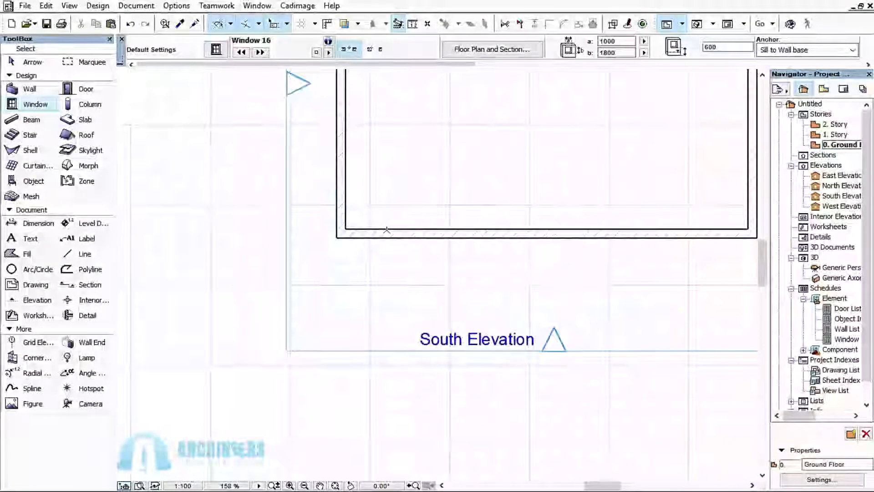
left_click(354, 228)
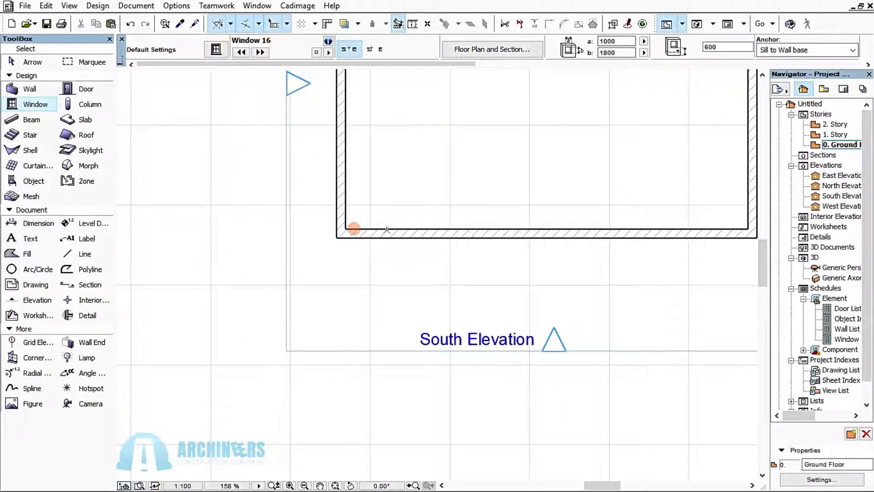
left_click(394, 233)
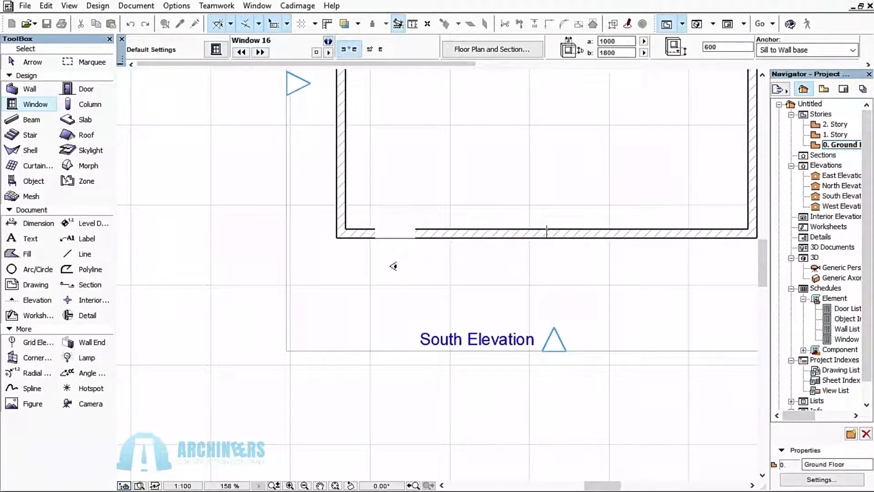
left_click(392, 290)
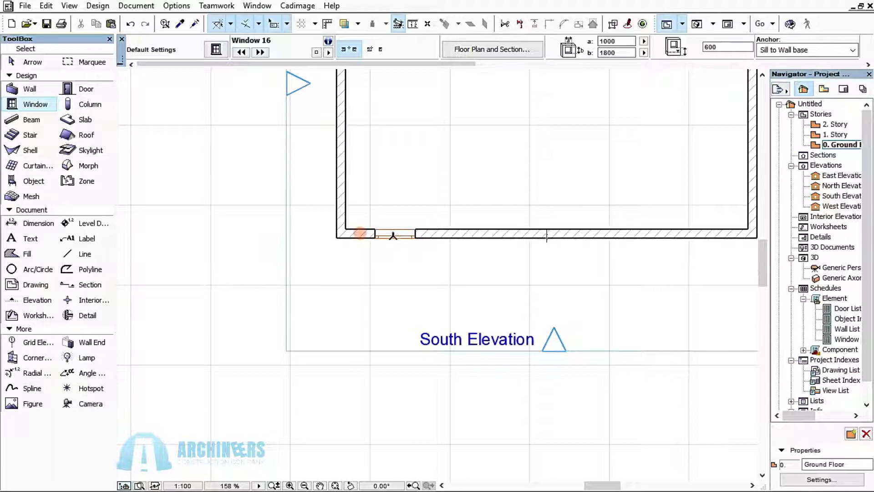
Place a second window in the south wall just east of the first, with its outer side facing the room interior.
scroll(398, 219, "down", 5)
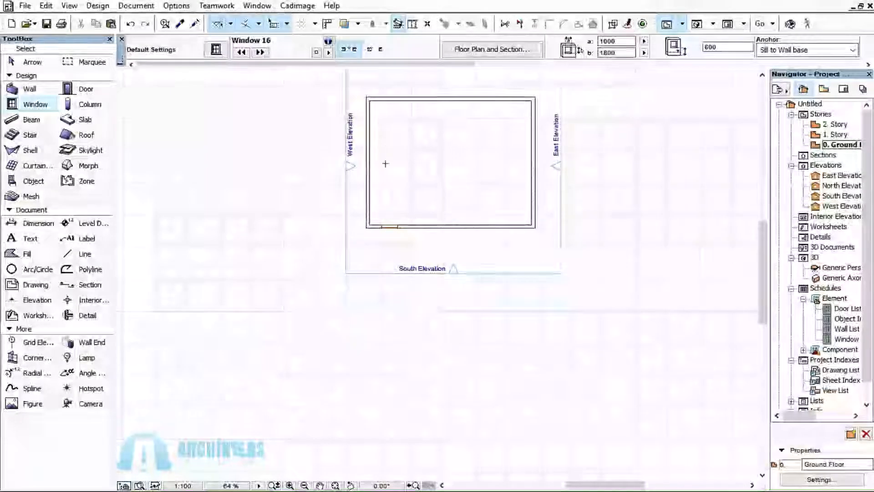
scroll(451, 109, "up", 5)
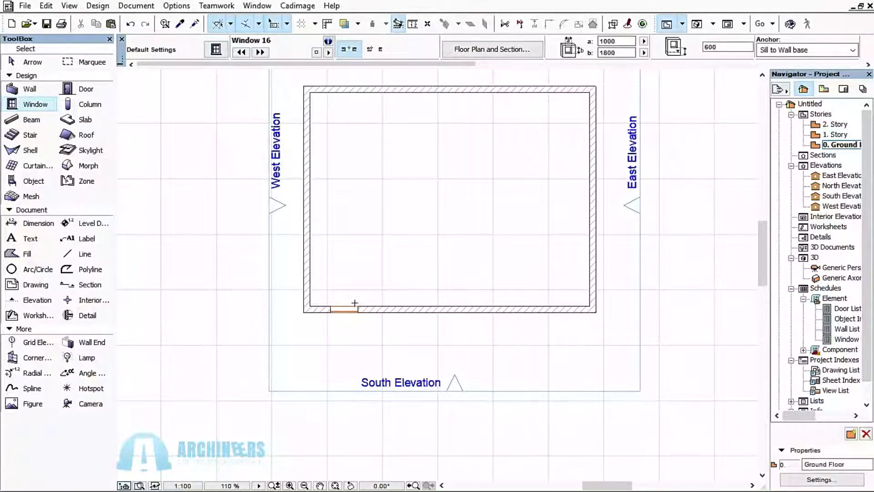
left_click(388, 310)
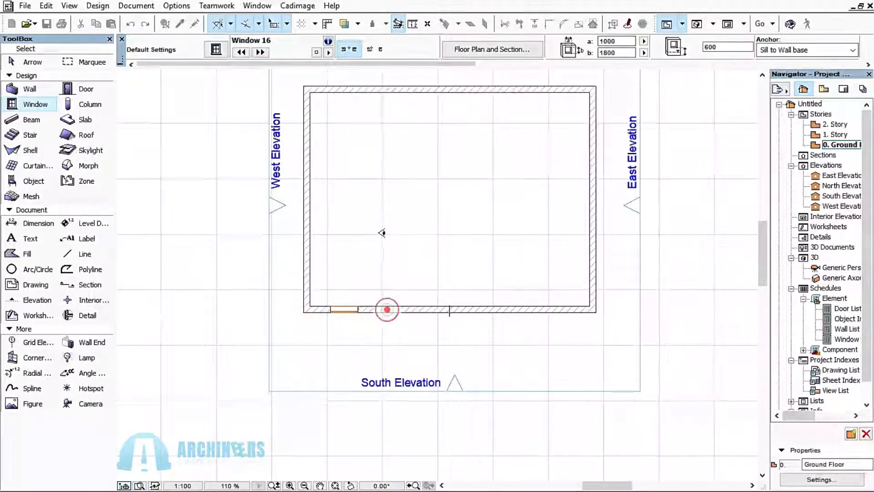
left_click(377, 230)
scroll(373, 309, "up", 5)
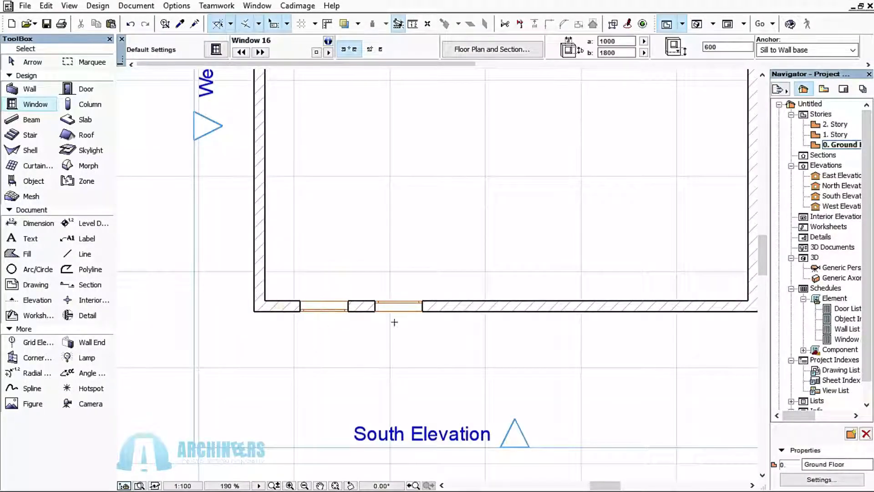
Show the whole model in 3D and orbit around the south wall to compare the outward- and inward-facing windows.
right_click(369, 352)
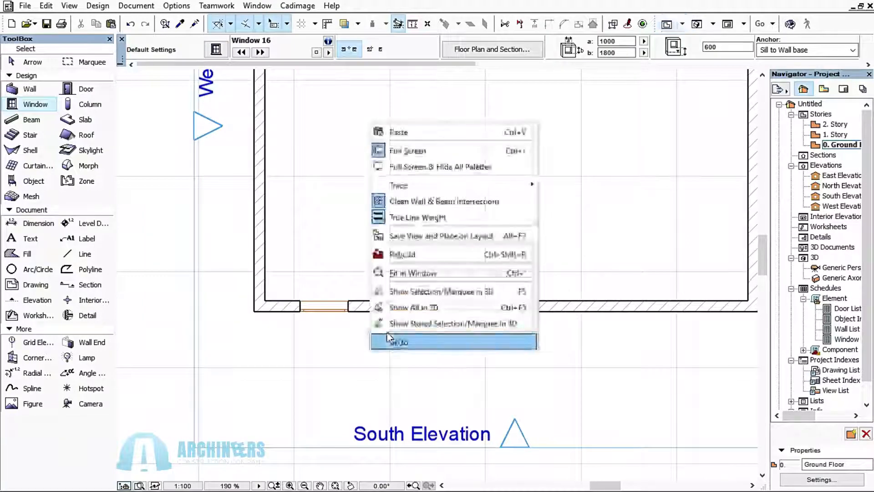
left_click(410, 306)
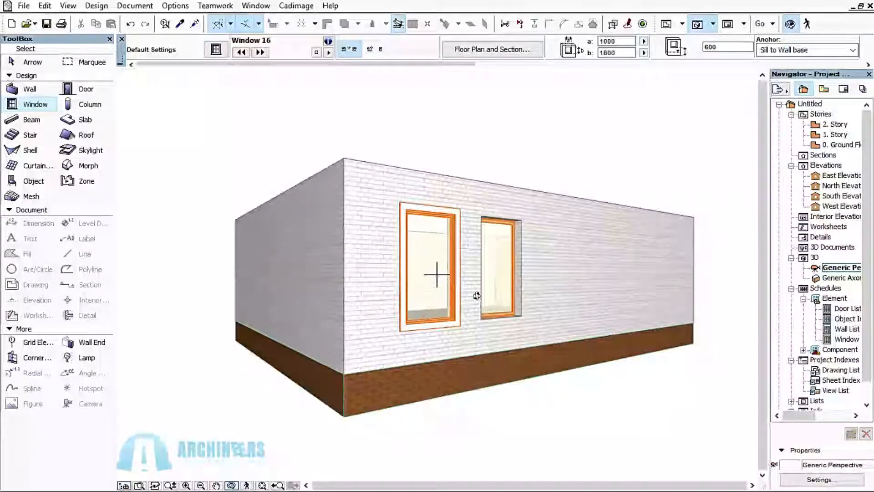
scroll(477, 298, "up", 2)
mouse_move(483, 309)
left_mouse_down()
mouse_move(341, 293)
mouse_move(335, 302)
mouse_move(382, 301)
mouse_move(404, 283)
mouse_move(422, 227)
mouse_move(369, 248)
mouse_move(412, 255)
mouse_move(471, 231)
mouse_move(361, 238)
mouse_move(392, 247)
mouse_move(377, 349)
left_mouse_up()
left_click_drag(391, 277, 537, 292)
left_click_drag(380, 253, 5, 134)
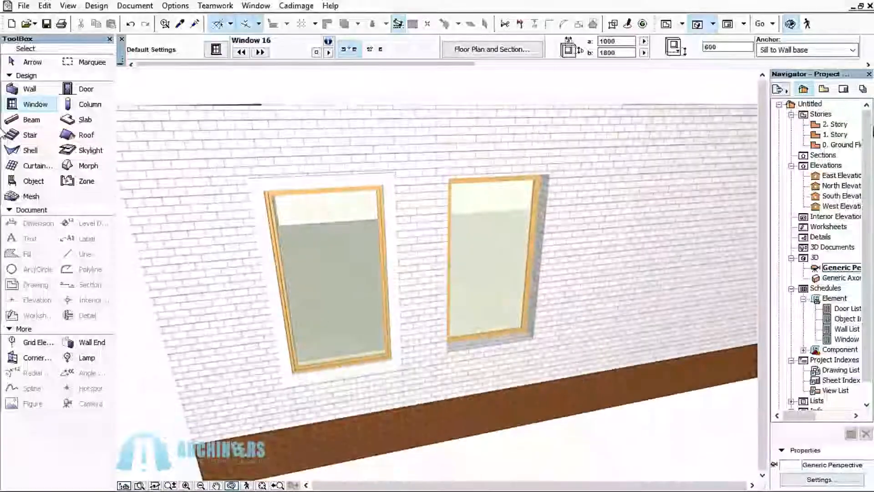
Return to the Ground Floor plan and undo the placement of the inward-facing window.
left_click(850, 148)
double_click(847, 146)
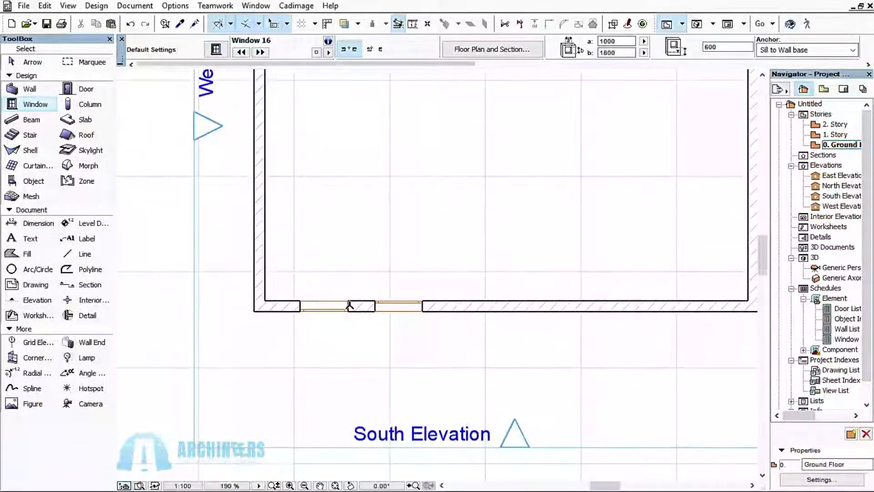
key("ctrl+z")
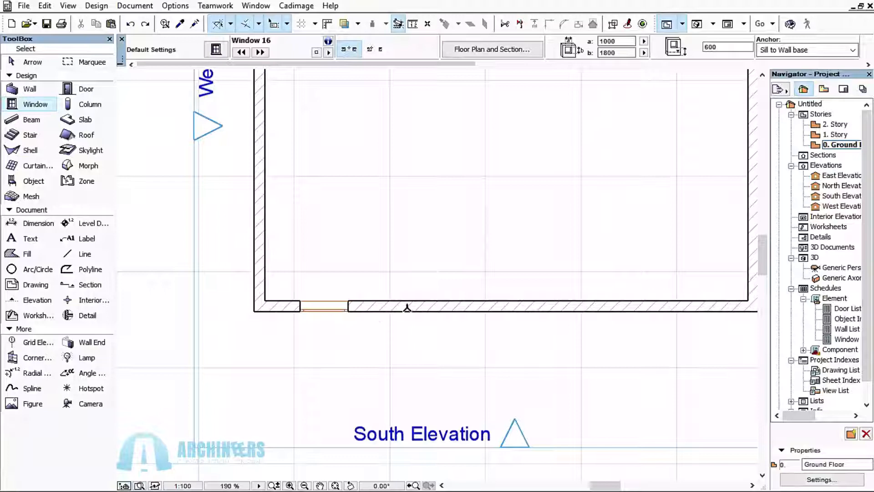
Place two more outward-facing windows in the south wall, one near the middle and one near the east end.
left_click(501, 305)
left_click(518, 388)
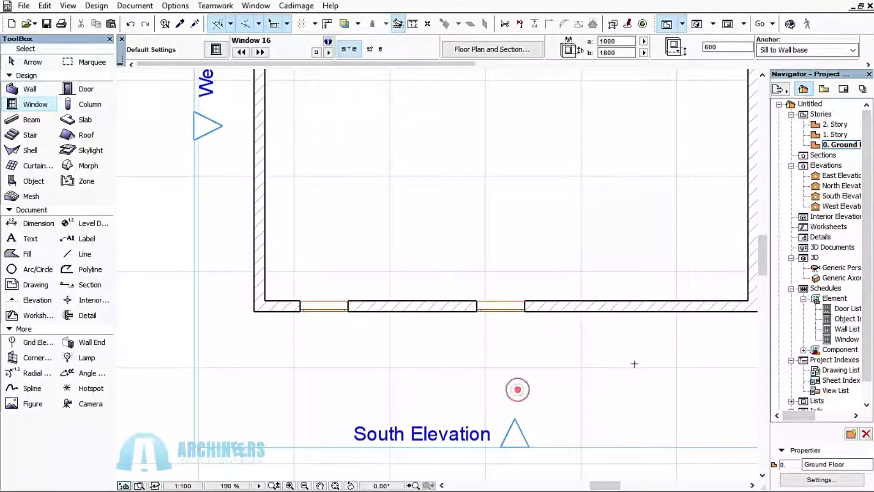
left_click(675, 304)
left_click(667, 373)
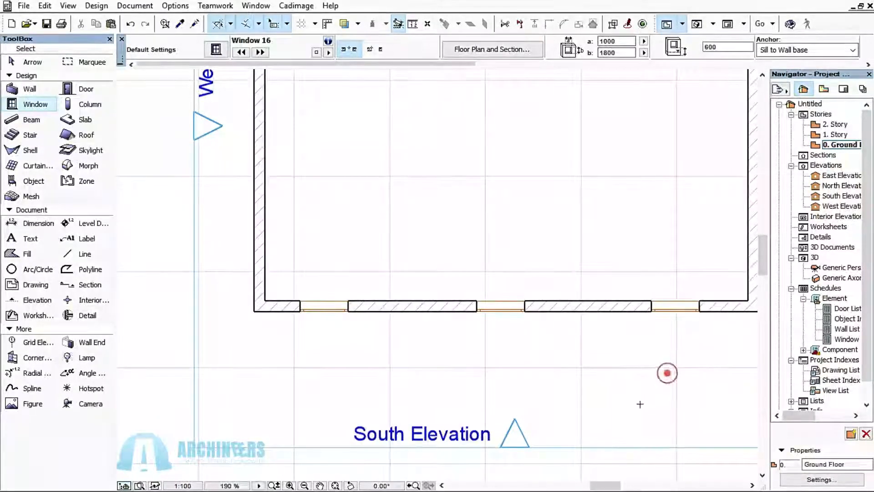
right_click(640, 403)
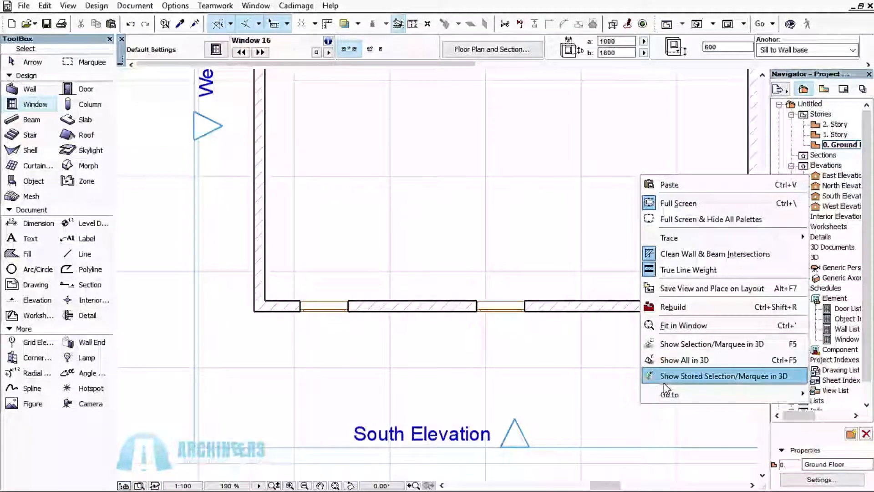
left_click(426, 356)
Place two outward-facing windows in the west wall, one in its lower part and one in its upper part.
left_click(259, 211)
left_click(218, 213)
scroll(300, 231, "down", 3)
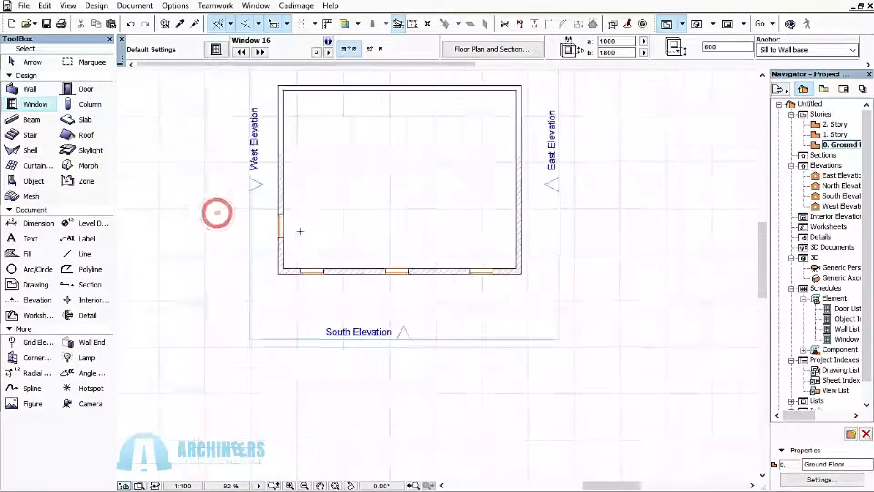
left_click(279, 157)
left_click(242, 156)
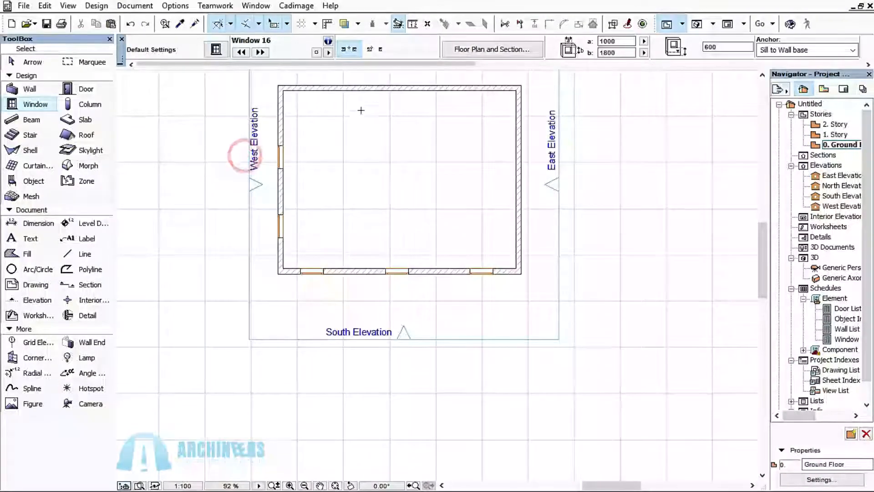
Show the whole model in 3D, inspect the windows on the south and west walls, and return to the Ground Floor plan.
right_click(371, 309)
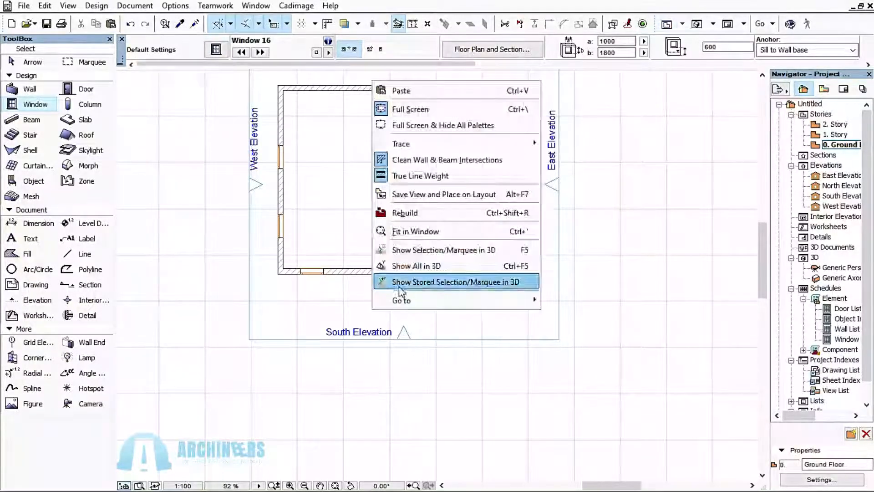
left_click(412, 266)
mouse_move(401, 255)
left_mouse_down()
mouse_move(474, 240)
mouse_move(528, 215)
left_mouse_up()
mouse_move(430, 261)
left_mouse_down()
mouse_move(523, 257)
mouse_move(322, 250)
mouse_move(438, 255)
mouse_move(414, 247)
left_mouse_up()
left_click(847, 146)
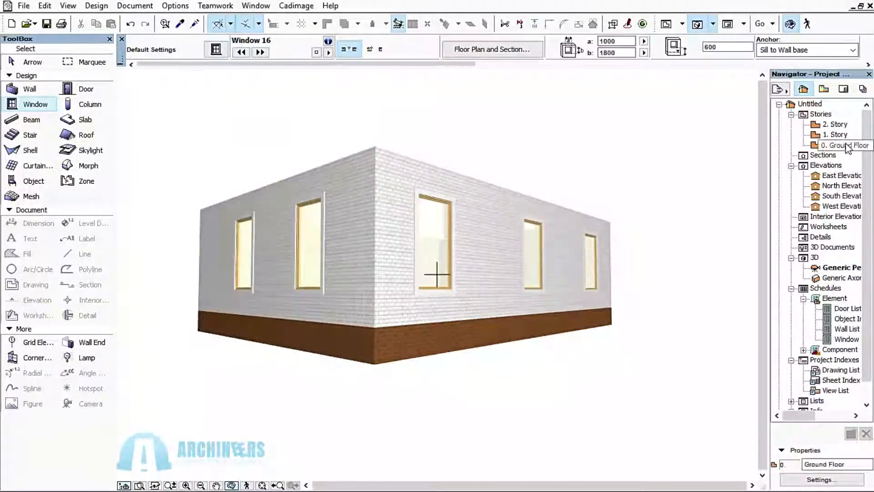
double_click(847, 145)
Open the default settings of the Window tool.
scroll(368, 120, "up", 3)
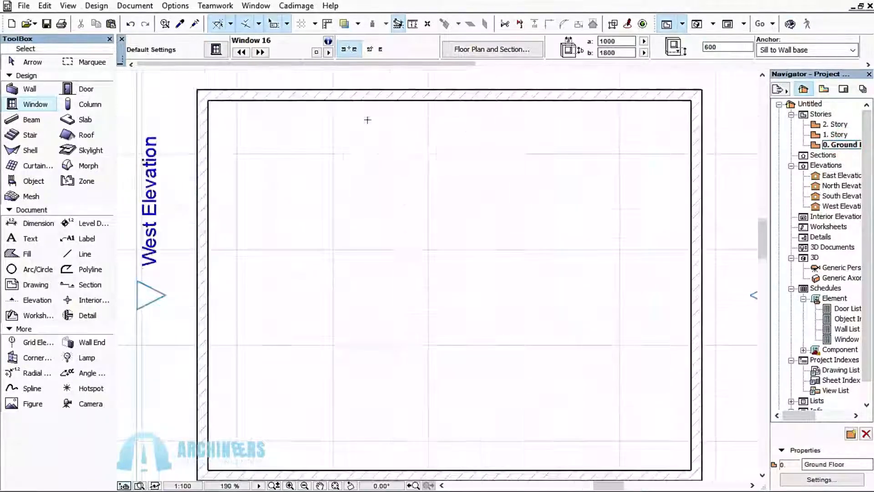
scroll(366, 161, "down", 2)
left_click(21, 102)
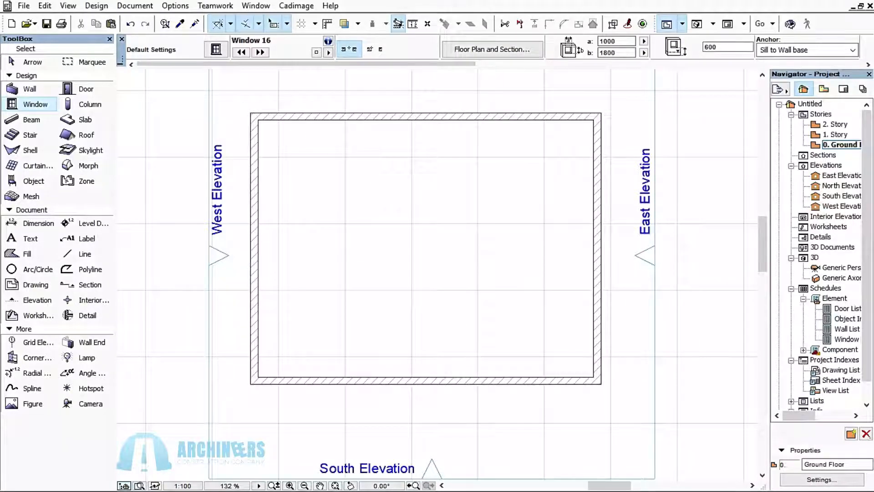
double_click(30, 105)
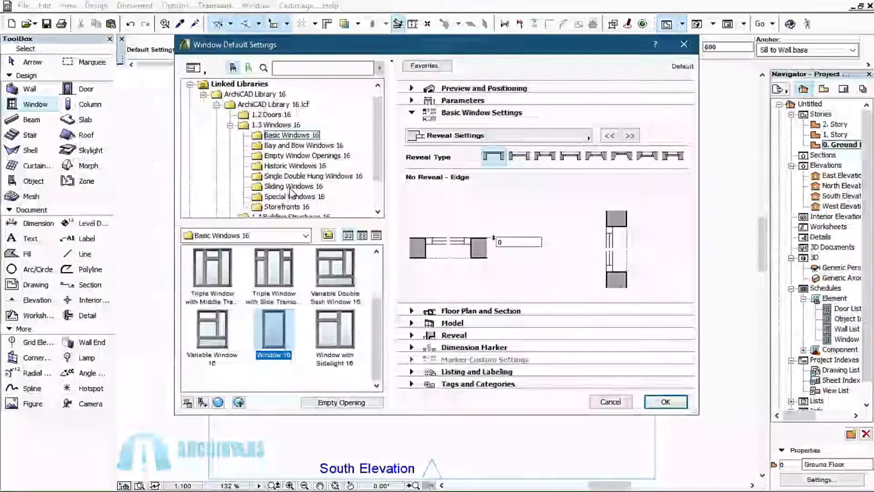
Browse the Empty Window Openings 16 library folder and choose Rectangular Window Opening 16 as the default window.
left_click(307, 156)
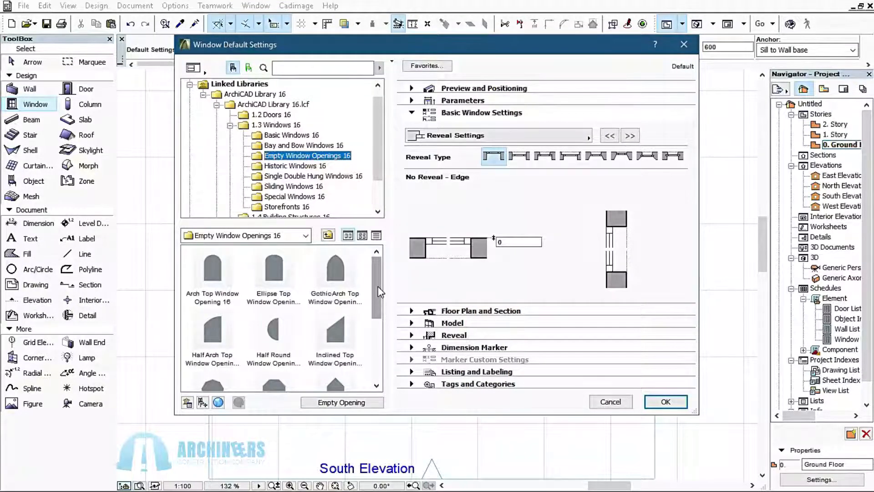
mouse_move(380, 292)
left_mouse_down()
mouse_move(382, 371)
mouse_move(373, 287)
left_mouse_up()
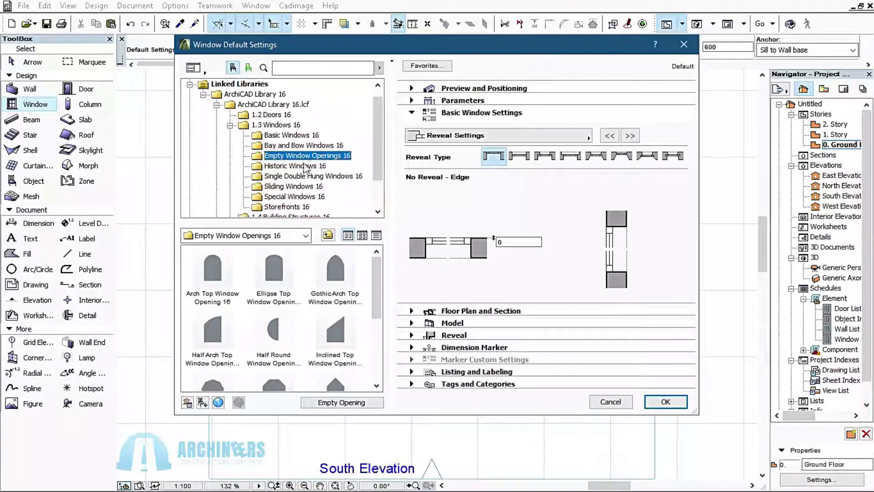
left_click_drag(375, 276, 379, 344)
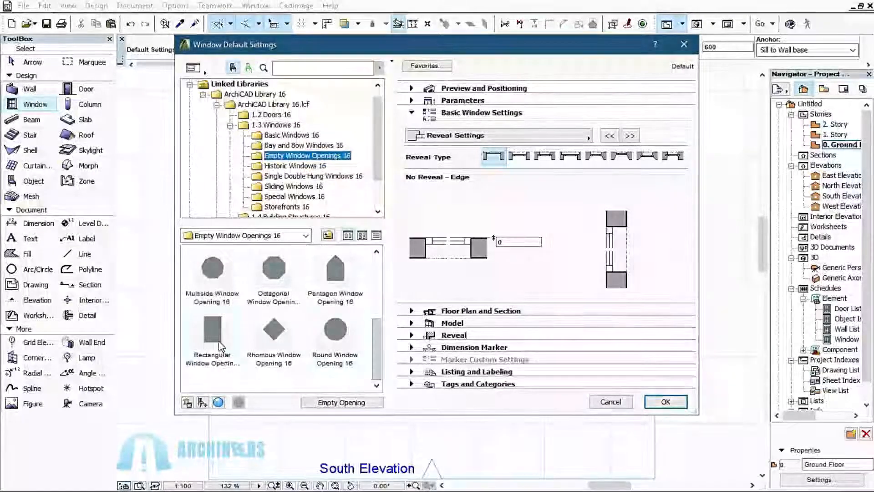
left_click_drag(376, 377, 375, 332)
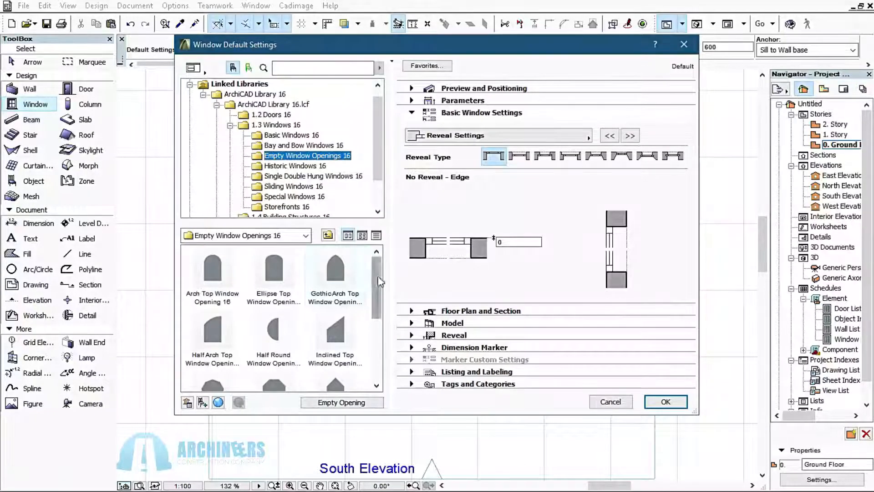
left_click_drag(378, 278, 379, 306)
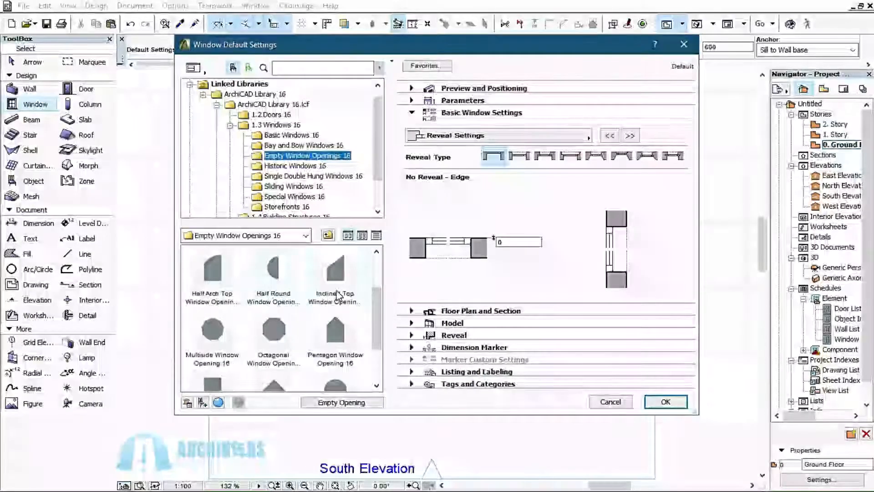
left_click(370, 302)
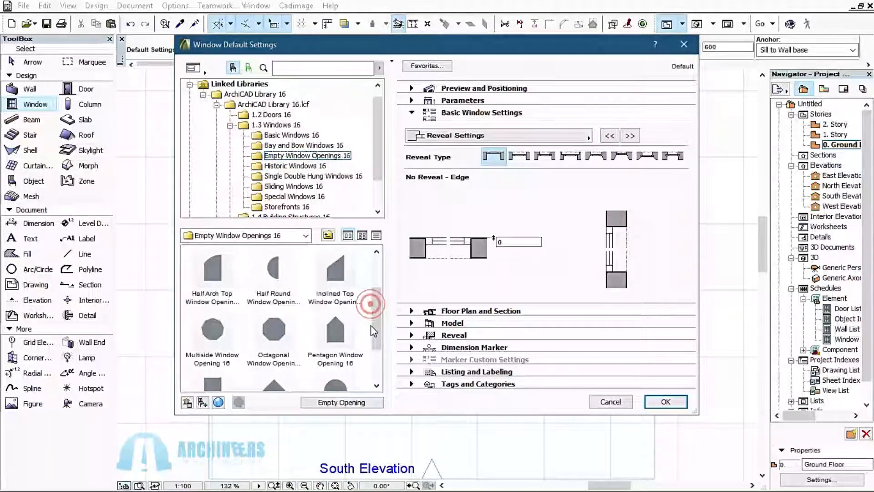
left_click_drag(377, 314, 377, 353)
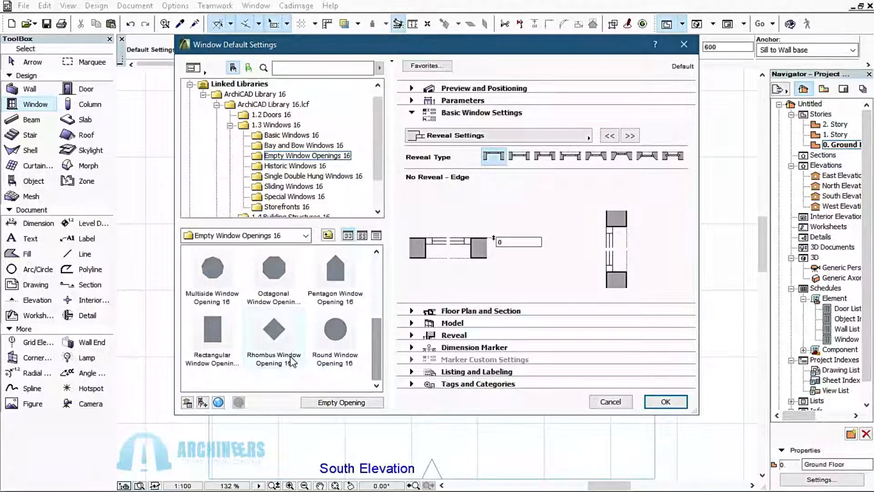
left_click(222, 338)
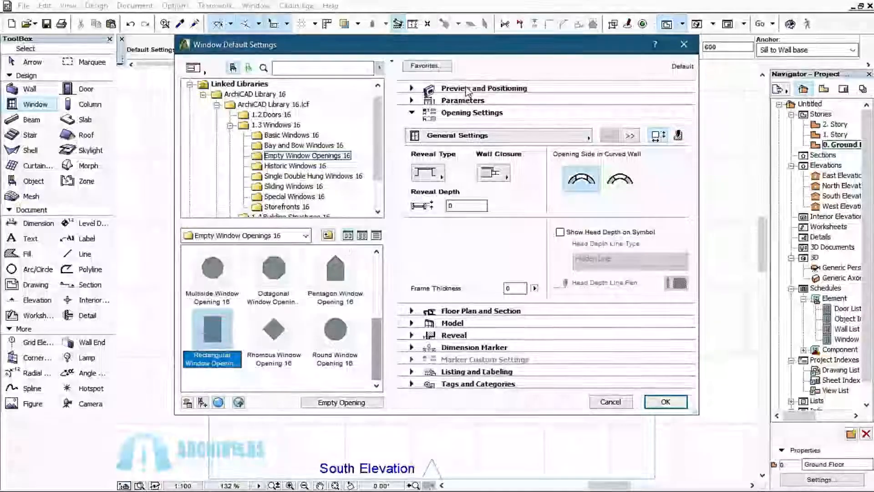
Set the rectangular opening's width to 2600, height to 2000 and sill height to 0, and accept the default settings.
left_click(466, 90)
left_click(469, 91)
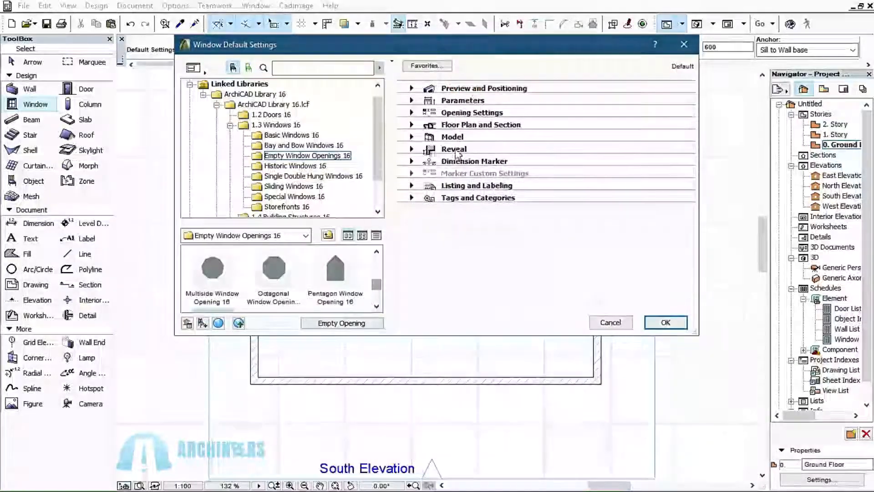
left_click(471, 94)
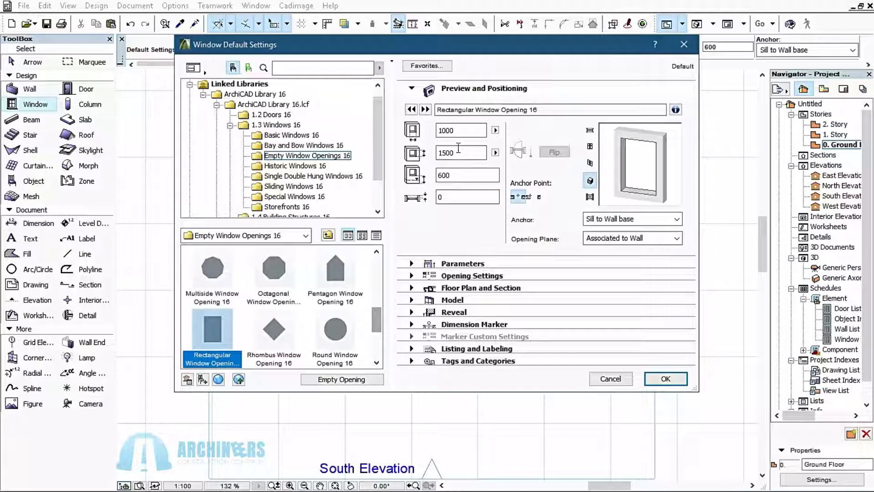
left_click(457, 134)
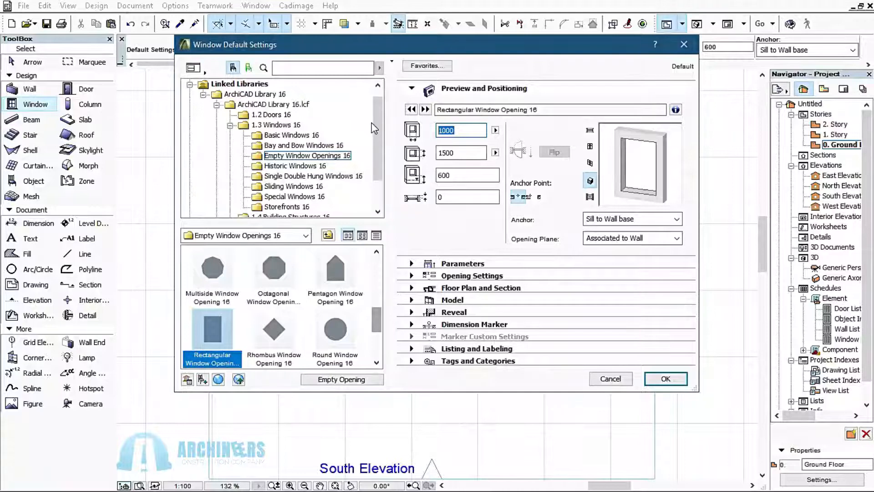
type("2600")
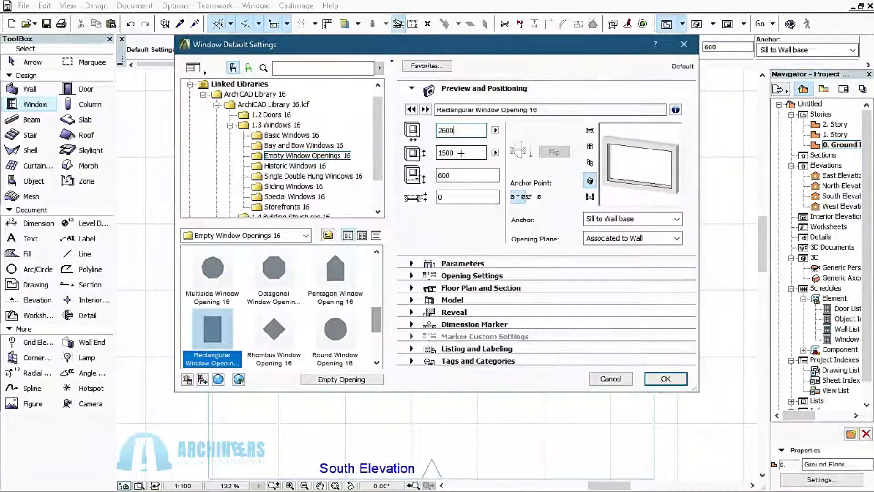
double_click(462, 153)
type("2")
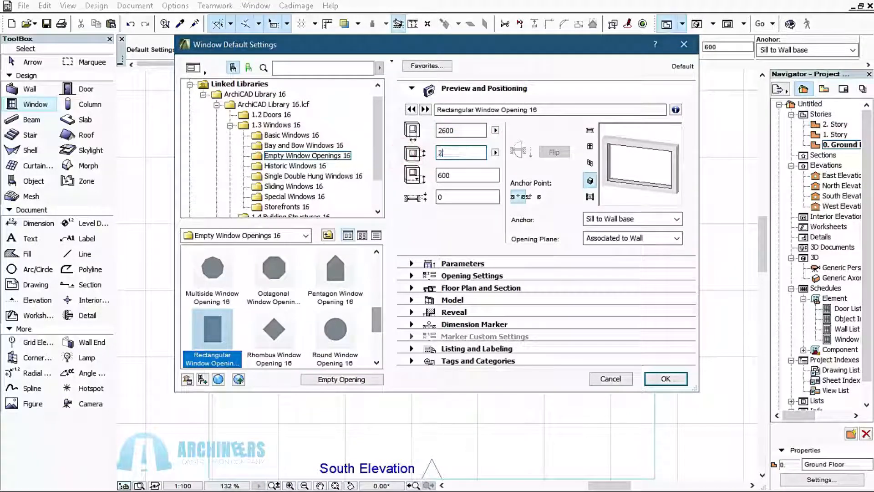
type("000")
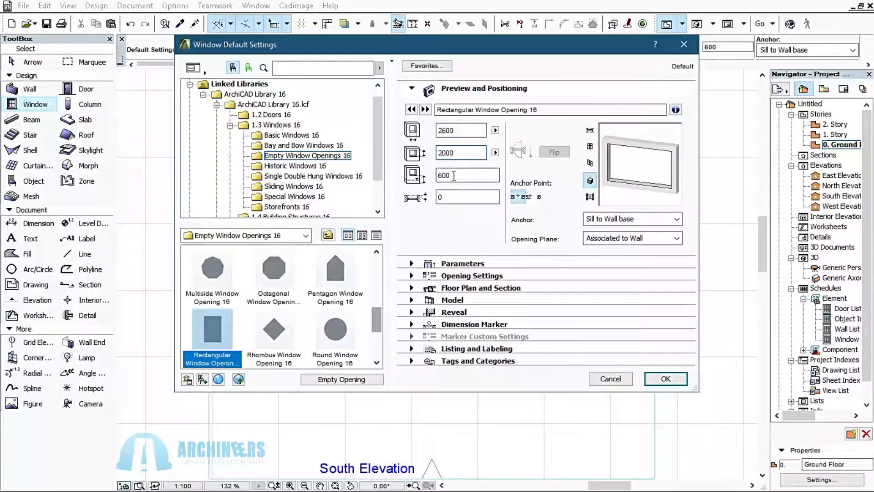
left_click(453, 175)
double_click(470, 177)
type("0")
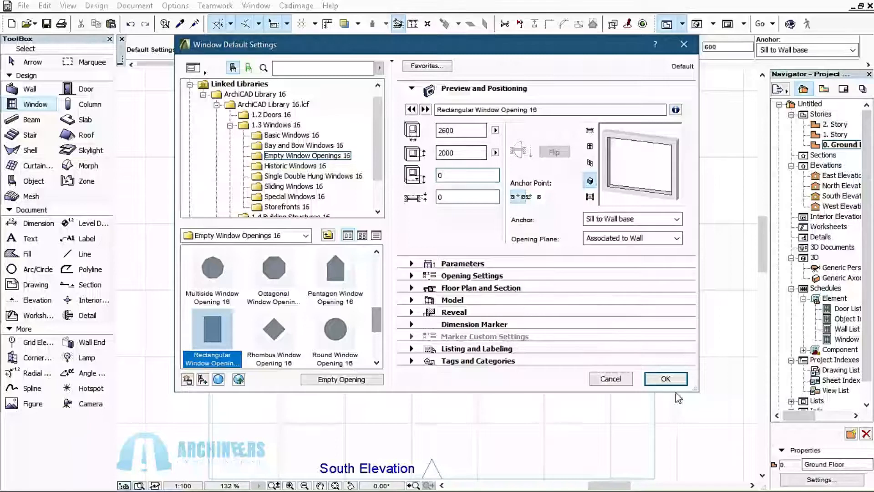
left_click(669, 379)
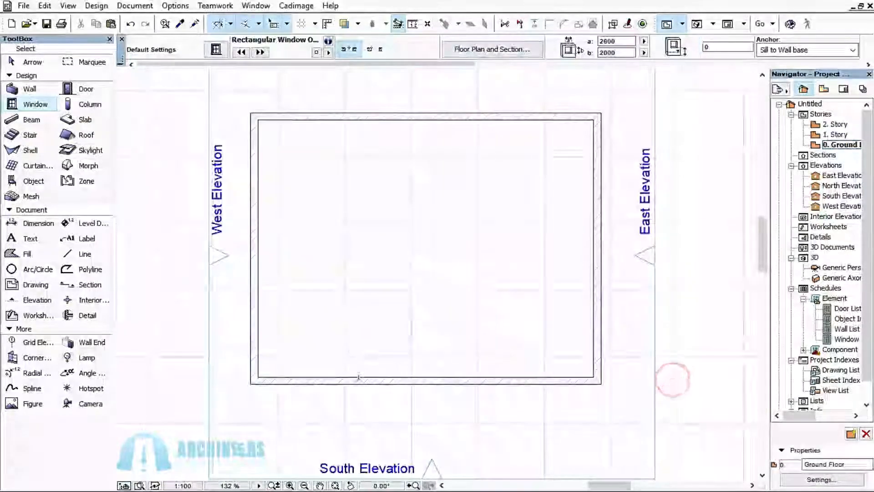
Place the rectangular window opening near the middle of the south wall.
scroll(461, 277, "up", 3)
left_click(473, 350)
scroll(480, 359, "down", 5)
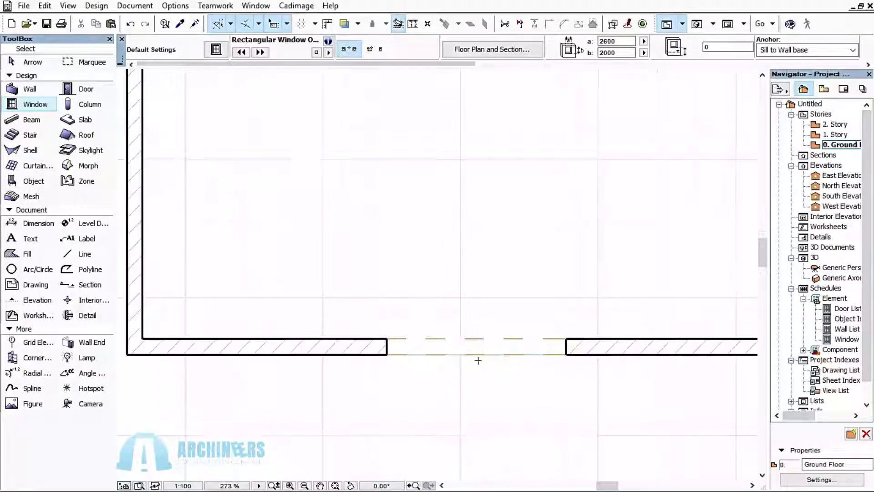
scroll(479, 355, "up", 6)
scroll(480, 355, "down", 1)
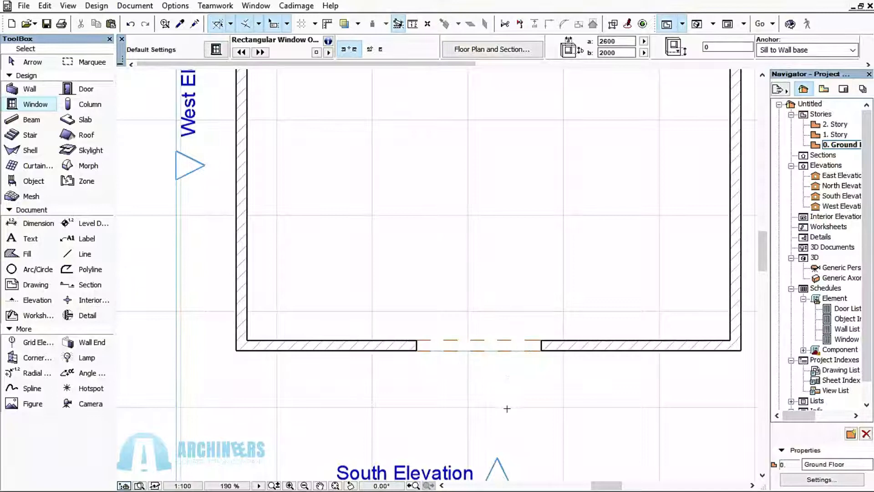
Show the model in 3D, inspect the rectangular opening in the south wall, and return to the Ground Floor plan.
right_click(491, 412)
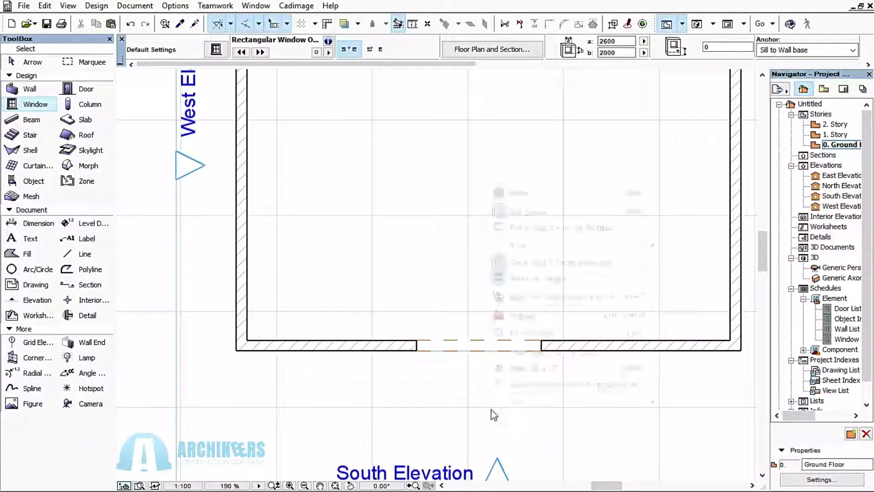
left_click(521, 367)
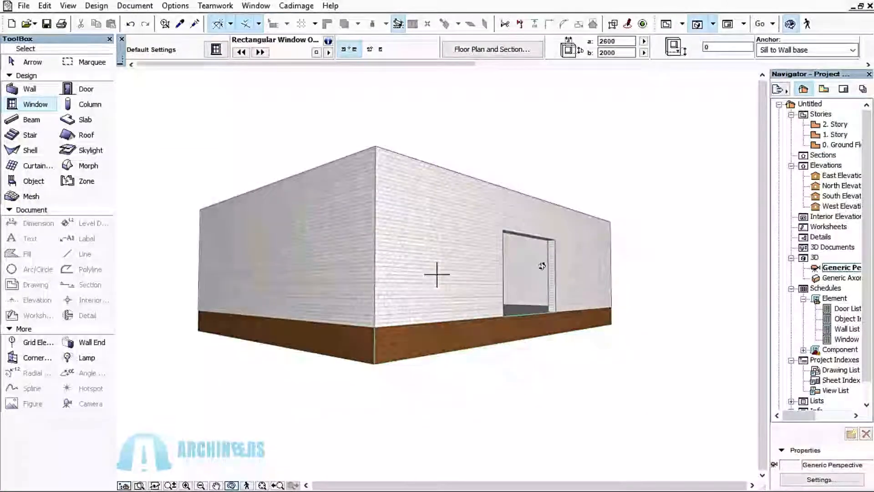
scroll(543, 269, "up", 3)
left_click_drag(548, 283, 389, 250)
left_click_drag(432, 283, 558, 299)
scroll(559, 299, "up", 2)
left_click_drag(348, 271, 705, 210)
mouse_move(610, 228)
left_mouse_down()
mouse_move(565, 240)
mouse_move(596, 229)
left_mouse_up()
double_click(842, 145)
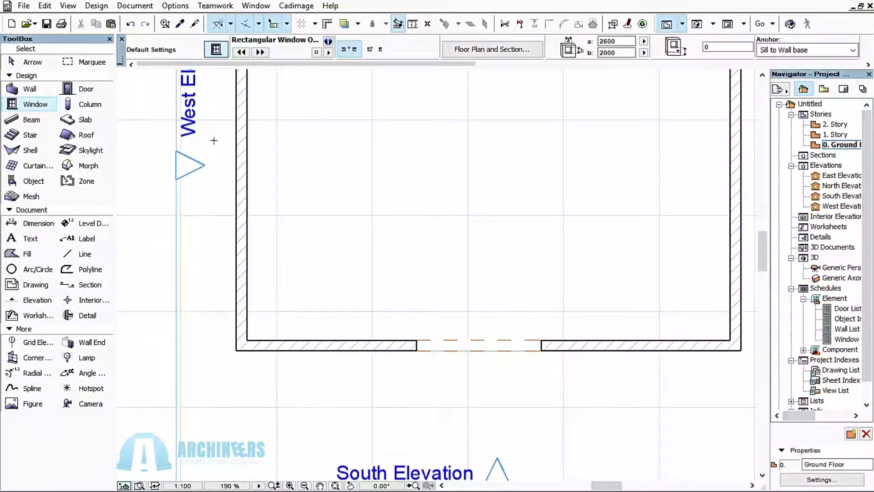
Place an Arch Top Window Opening 16, 2600 wide and 2000 high, in the south wall near its west end.
key("ctrl+t")
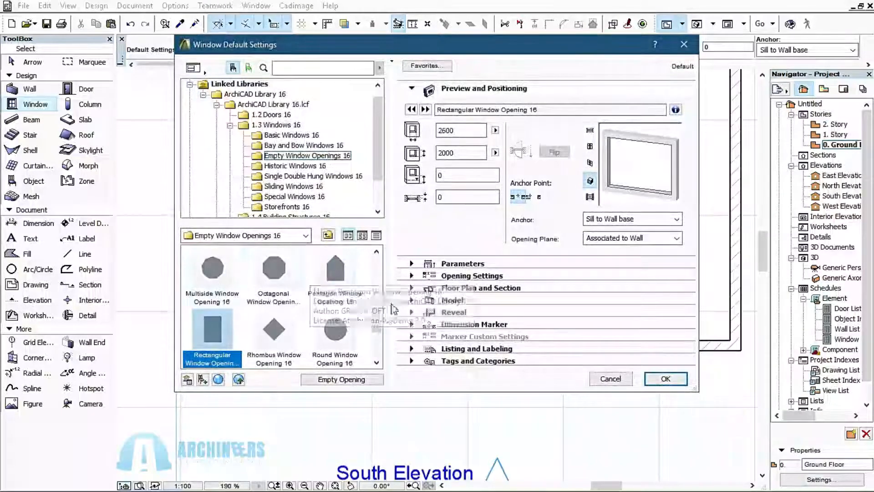
scroll(190, 259, "up", 3)
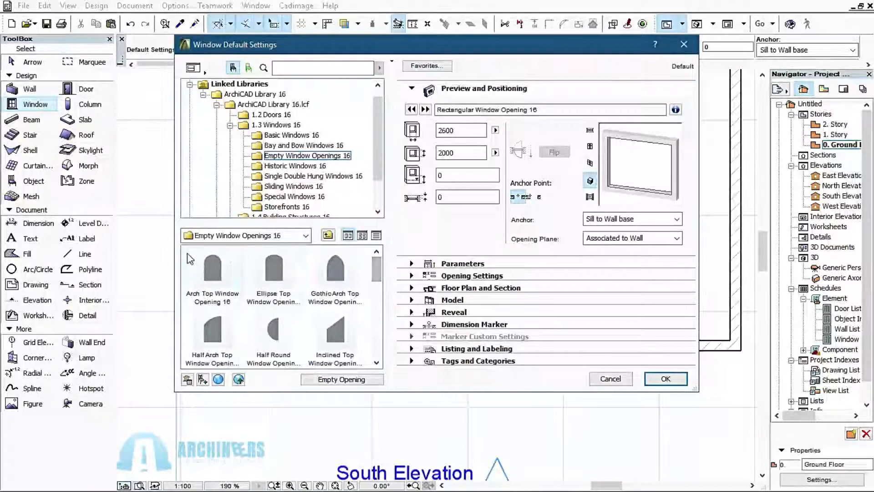
left_click(205, 260)
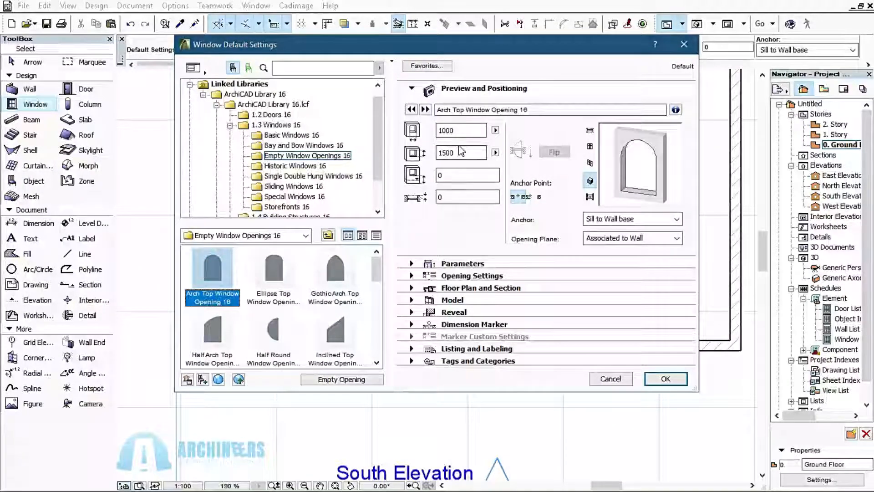
double_click(461, 130)
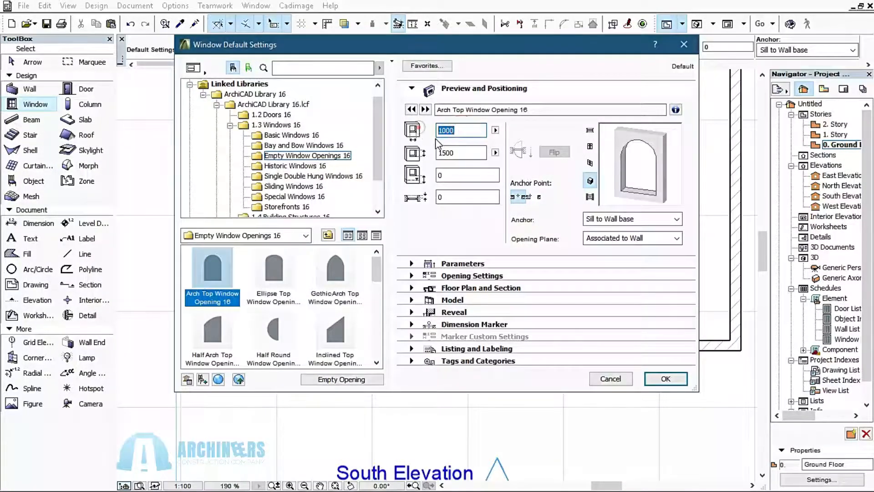
type("26")
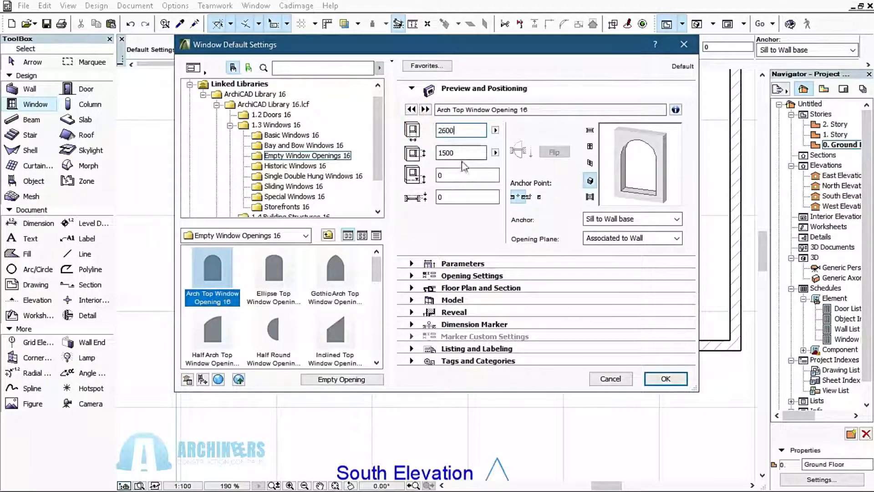
left_click_drag(461, 153, 433, 152)
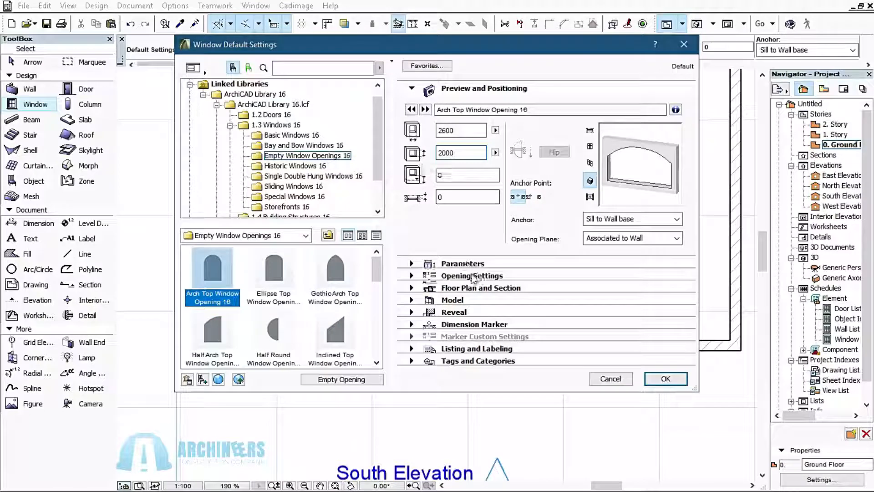
left_click(462, 263)
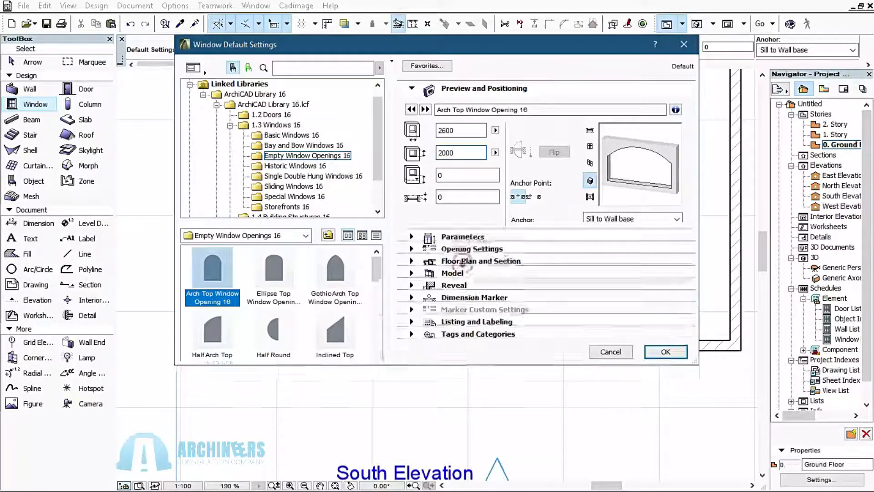
left_click(679, 336)
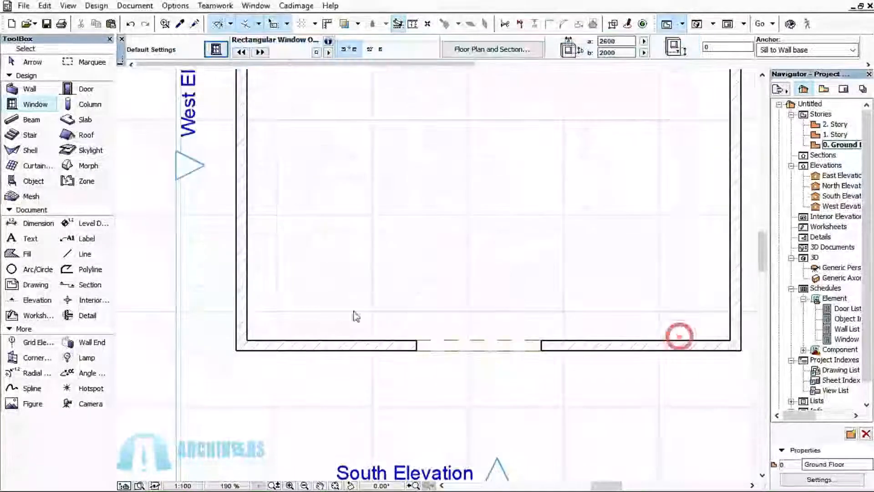
left_click(304, 390)
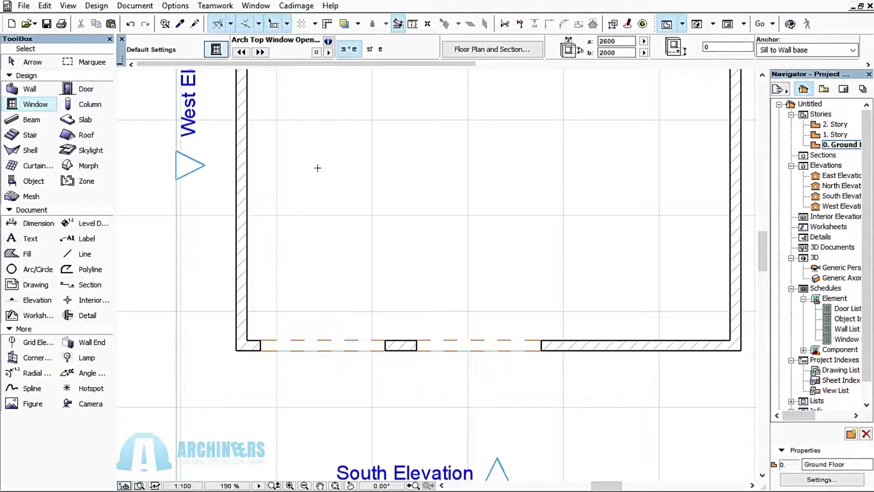
Place a Gothic Arch Top Window Opening 16, 2600 wide and 2000 high, in the south wall near its east end.
key("ctrl+t")
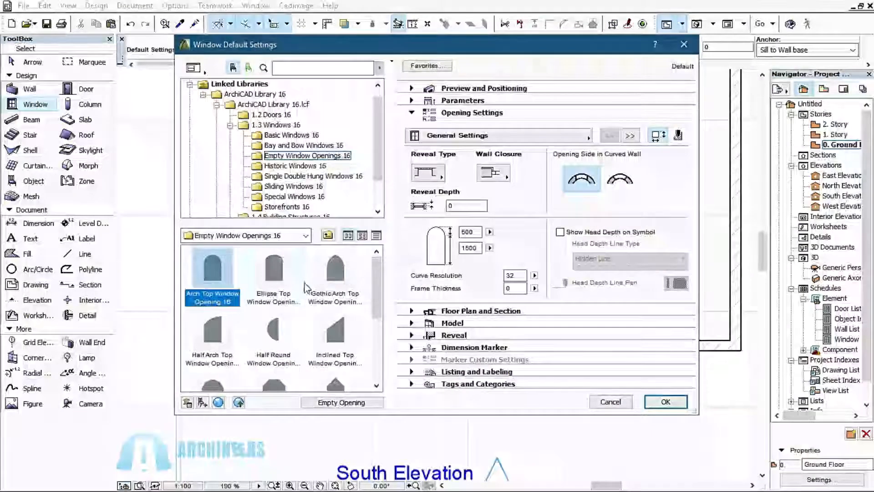
left_click(336, 272)
left_click(431, 88)
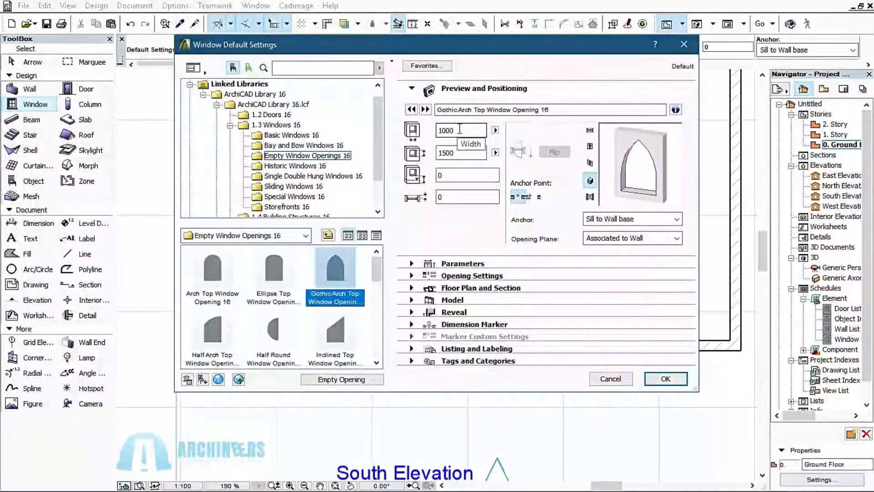
double_click(460, 130)
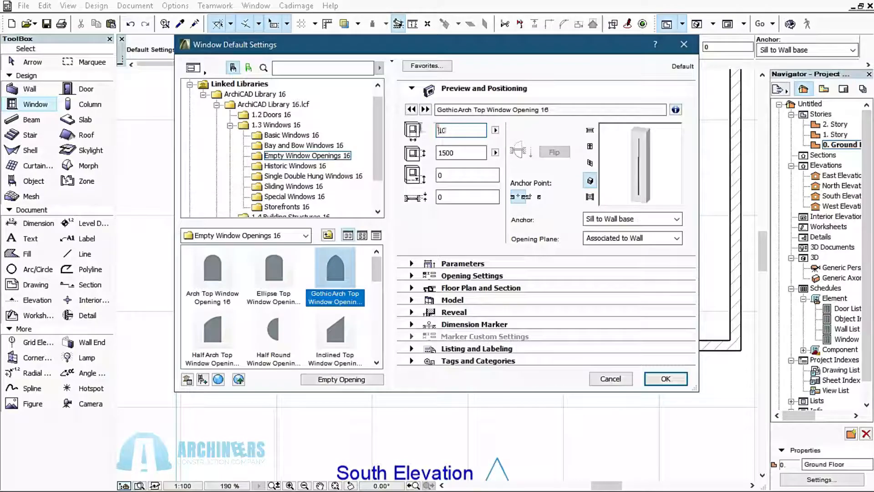
double_click(451, 130)
type("26")
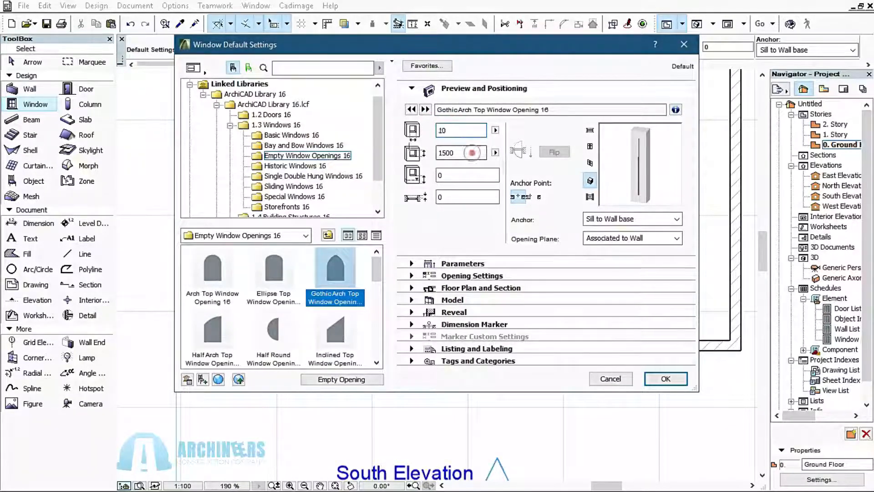
double_click(469, 153)
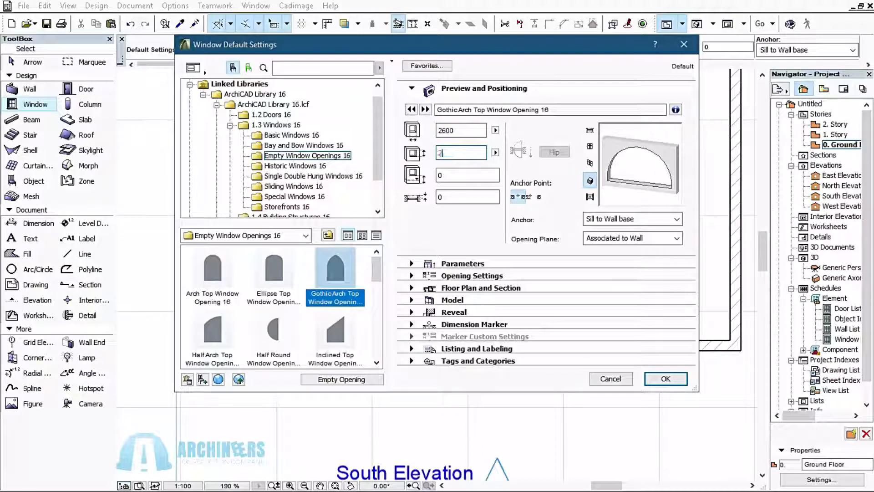
left_click(665, 379)
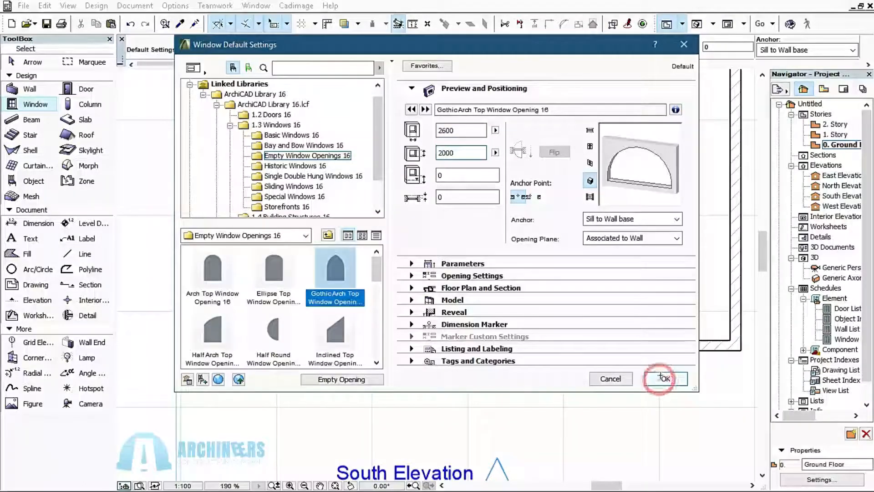
left_click(642, 350)
Show the whole model in 3D, inspect the shapes of the three south wall openings, and return to the Ground Floor plan.
right_click(526, 411)
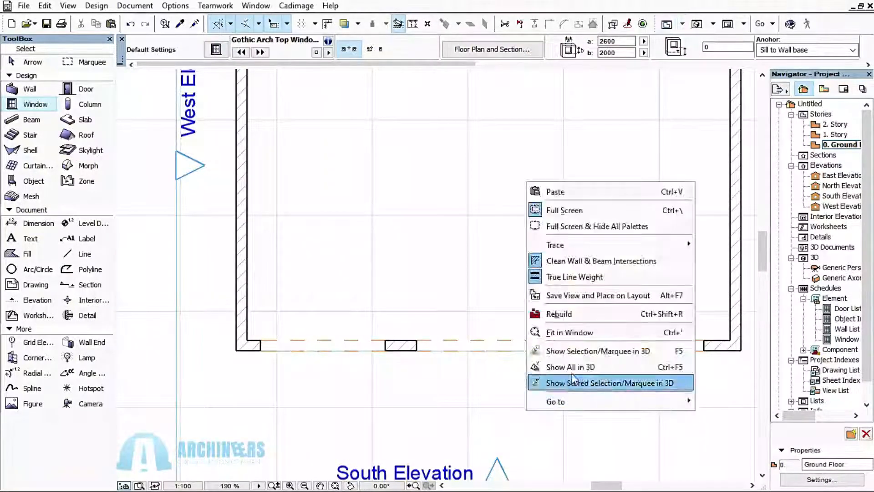
left_click(585, 365)
left_click_drag(417, 247, 353, 242)
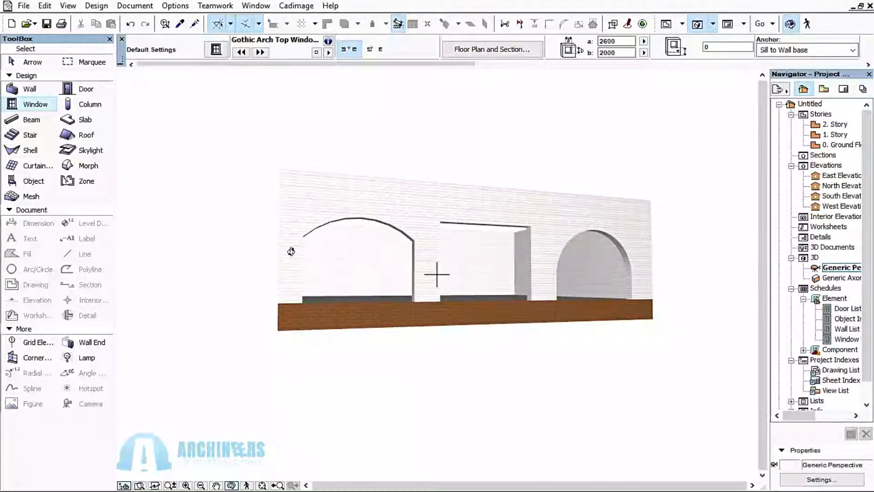
left_click_drag(291, 251, 378, 258)
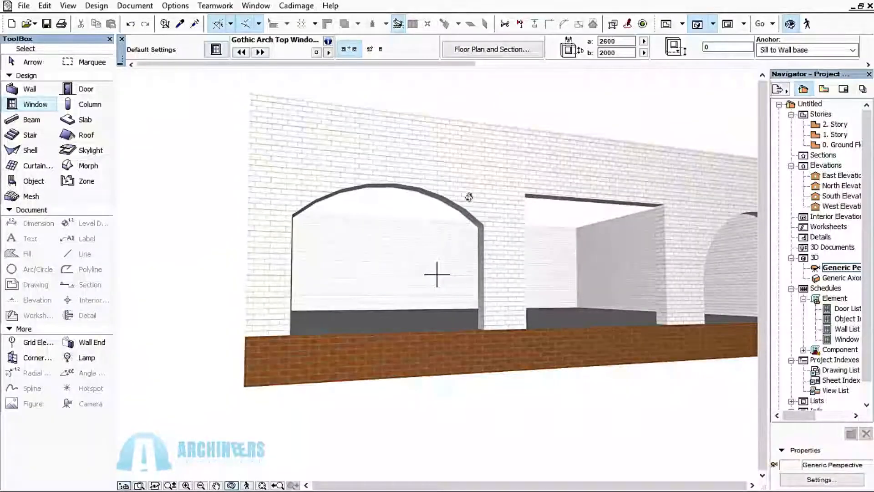
left_click_drag(392, 238, 612, 273)
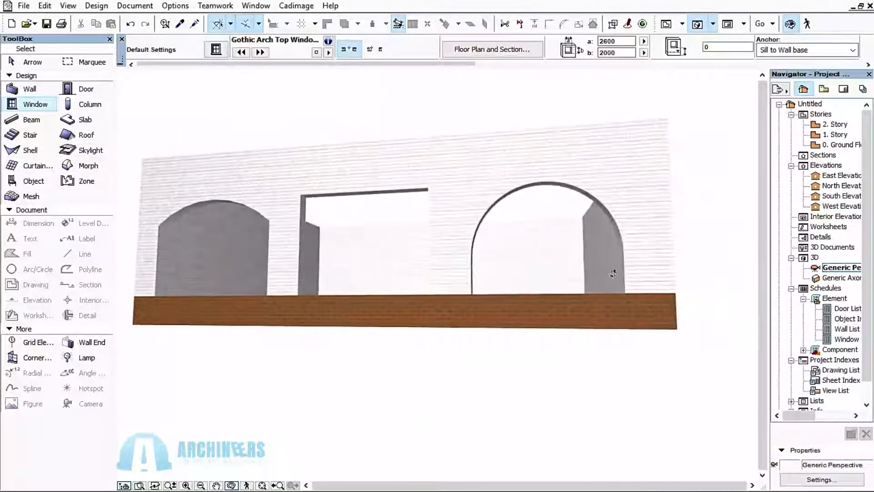
left_click_drag(603, 233, 431, 191)
left_click_drag(250, 170, 360, 201)
left_click_drag(515, 281, 302, 238)
scroll(301, 238, "down", 1)
scroll(385, 143, "up", 3)
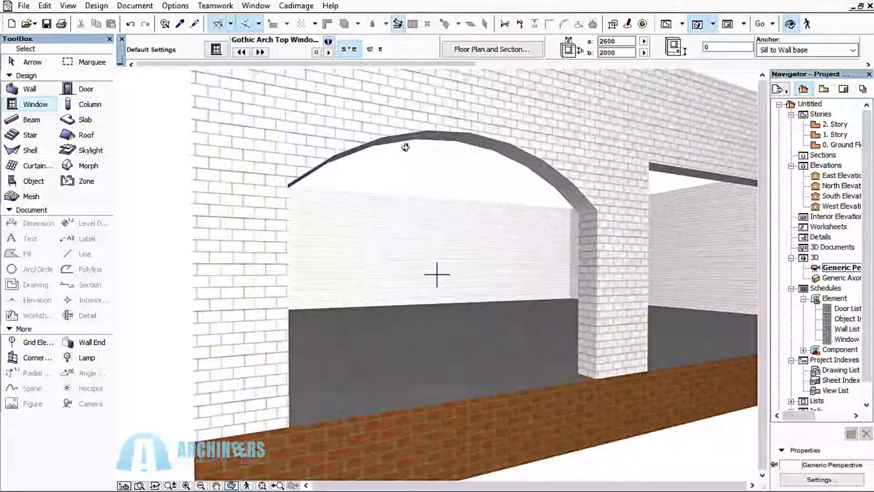
mouse_move(562, 193)
left_mouse_down()
mouse_move(525, 199)
mouse_move(582, 187)
mouse_move(553, 193)
left_mouse_up()
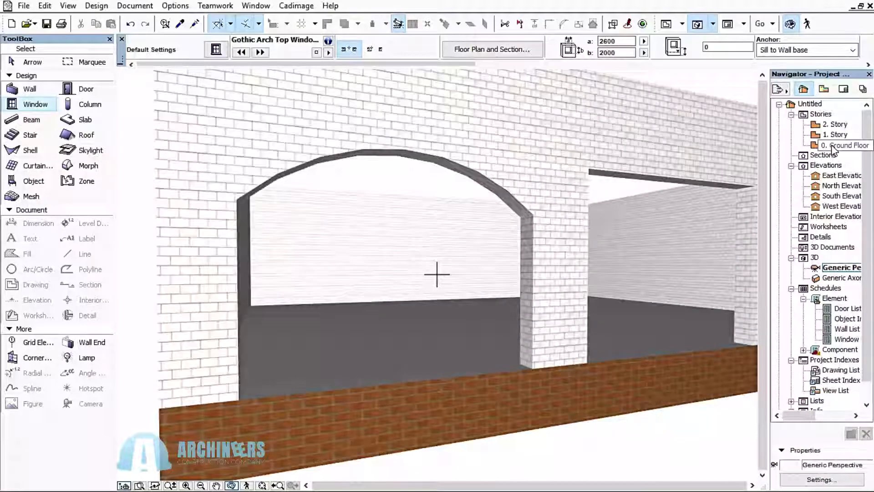
double_click(832, 145)
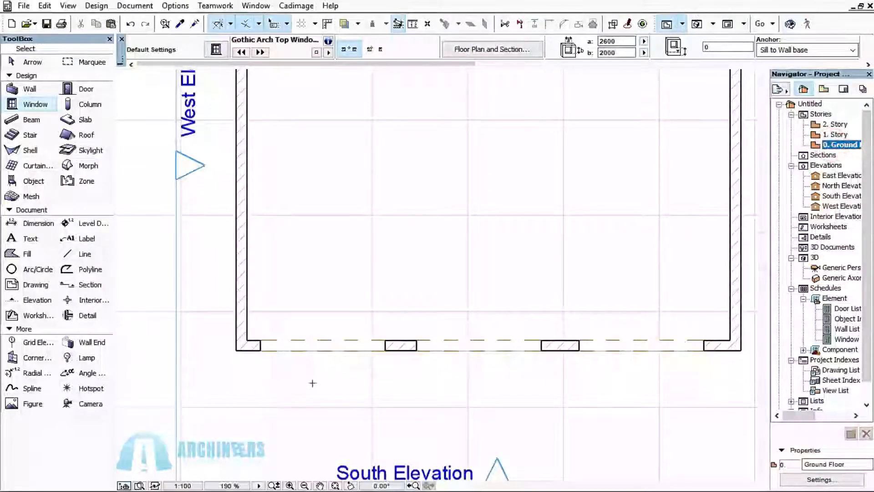
Set the curve resolution of the arch top opening near the south wall's west end to 90.
left_click(231, 308)
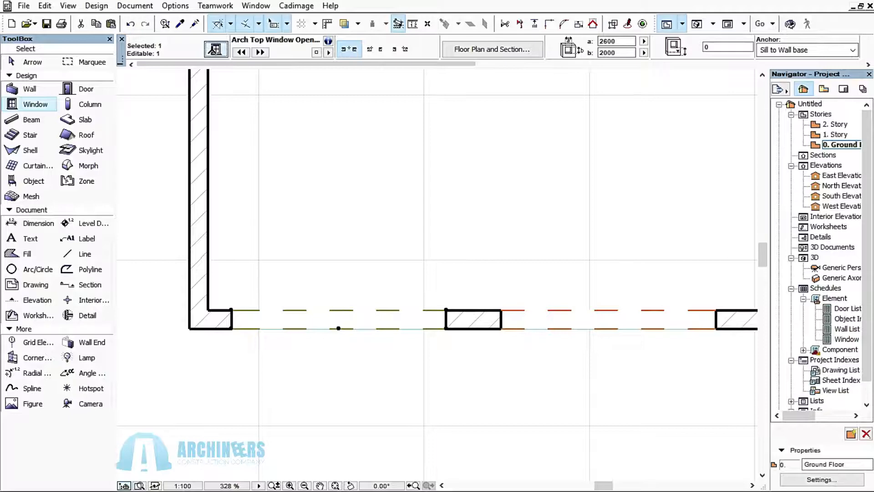
left_click(213, 48)
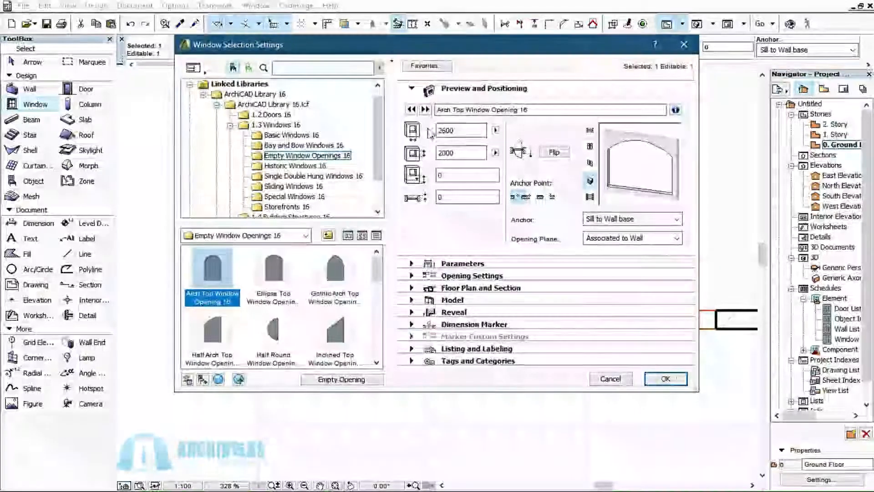
left_click(453, 276)
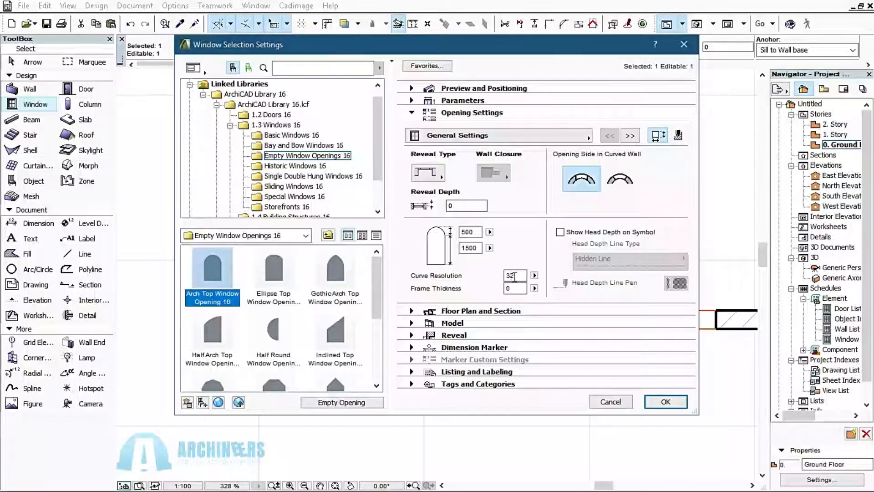
left_click(482, 274)
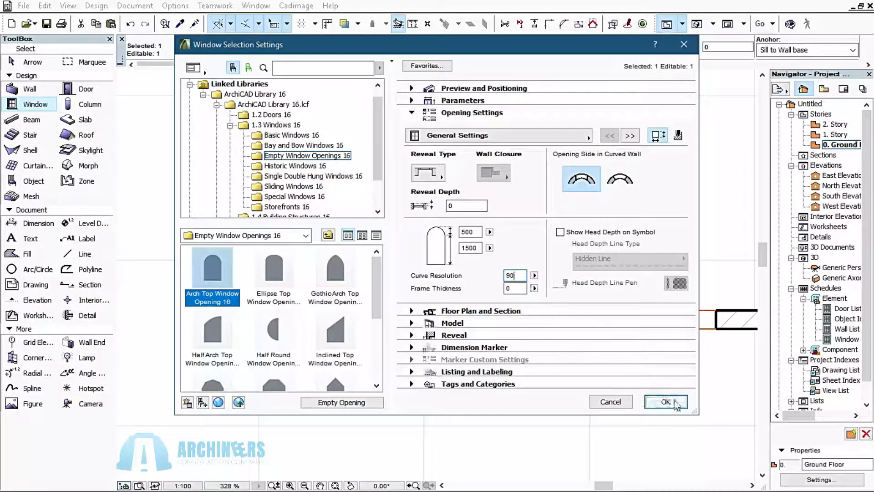
left_click(666, 402)
Show the whole model in 3D, examine the smoothness of the arch top opening's curve, and return to the Ground Floor plan.
right_click(376, 372)
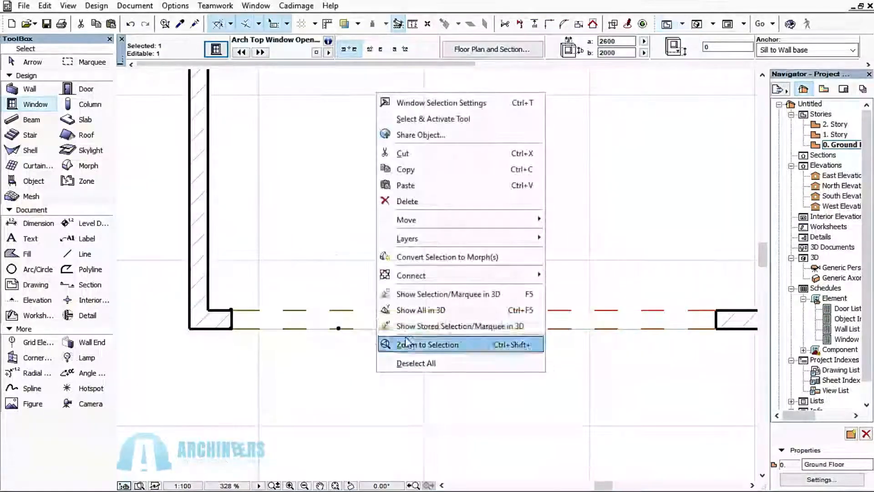
left_click(410, 310)
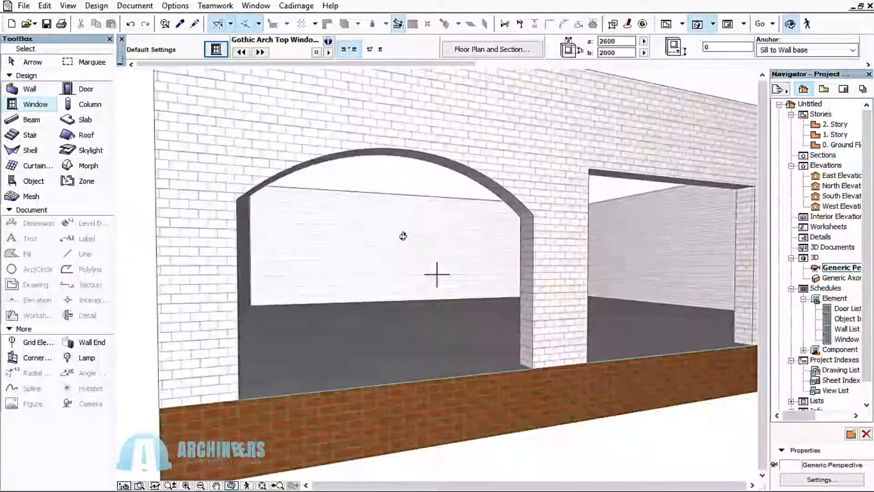
scroll(342, 228, "down", 2)
left_click_drag(349, 230, 351, 211)
scroll(341, 228, "up", 5)
scroll(318, 211, "down", 4)
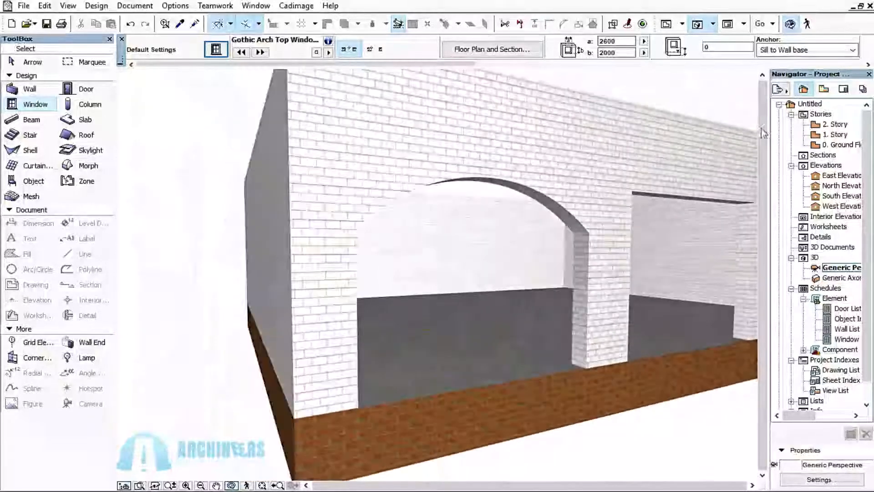
left_click(841, 146)
double_click(842, 146)
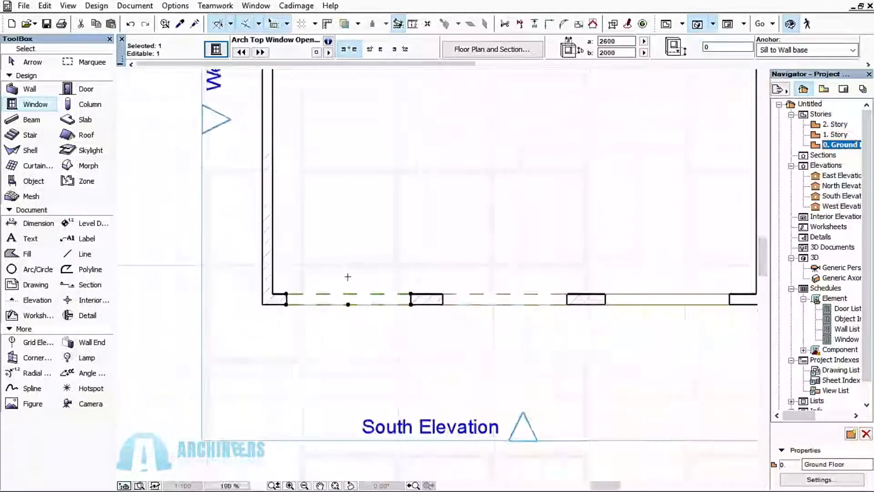
scroll(441, 285, "down", 2)
scroll(447, 287, "up", 3)
scroll(445, 285, "down", 2)
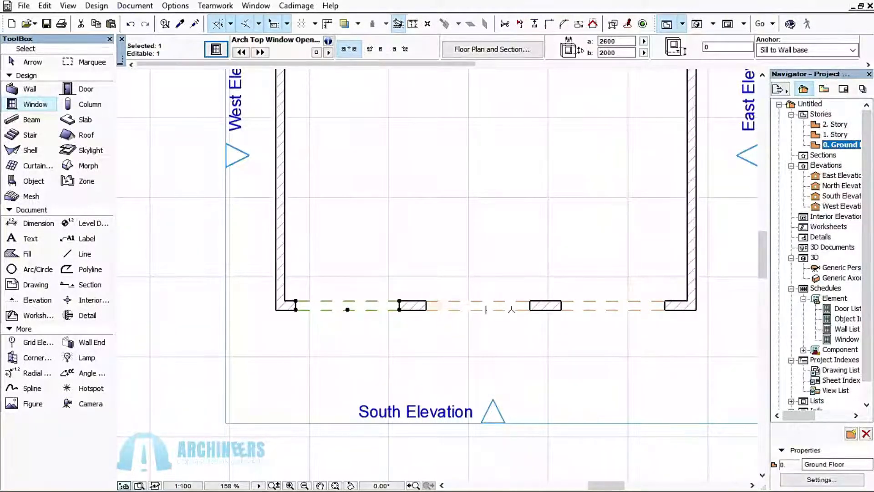
scroll(500, 322, "down", 2)
scroll(482, 335, "up", 2)
scroll(480, 296, "down", 3)
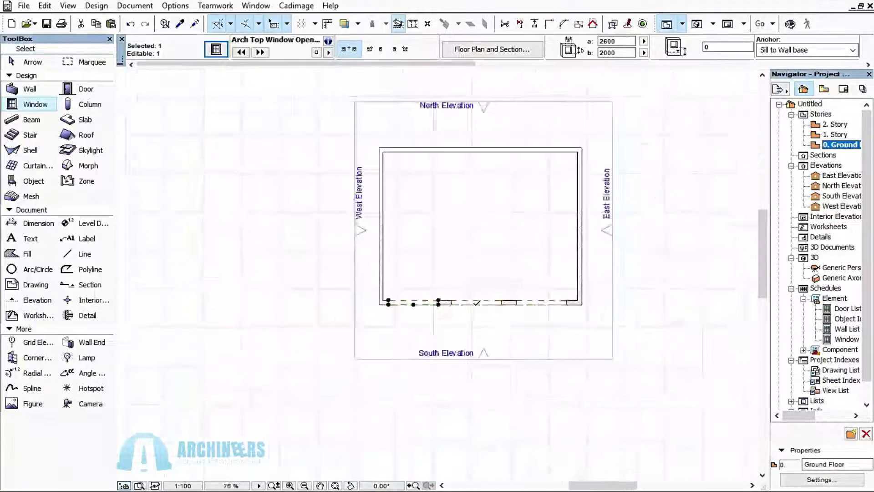
scroll(479, 270, "up", 2)
key("Escape")
left_click(318, 106)
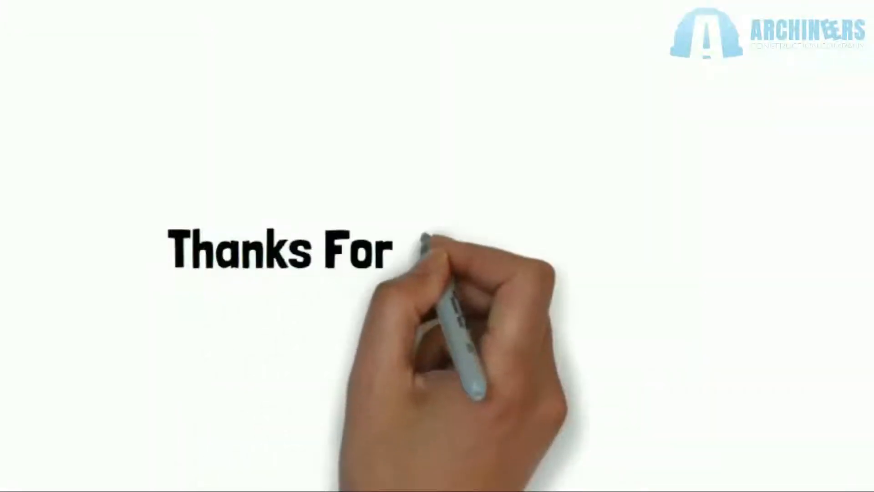